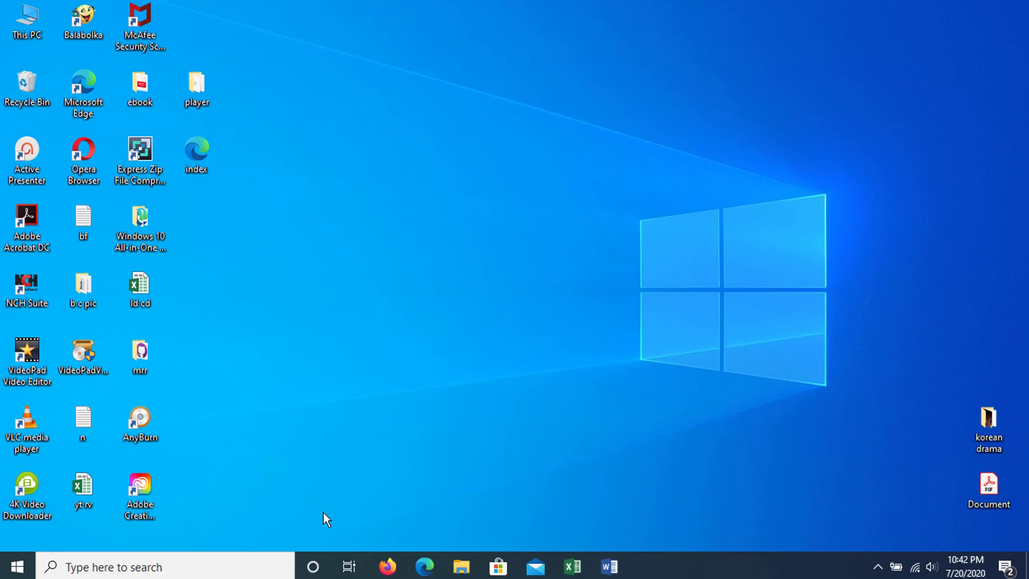
- Search 'mouse' in Settings and open Additional mouse options
left_click(234, 565)
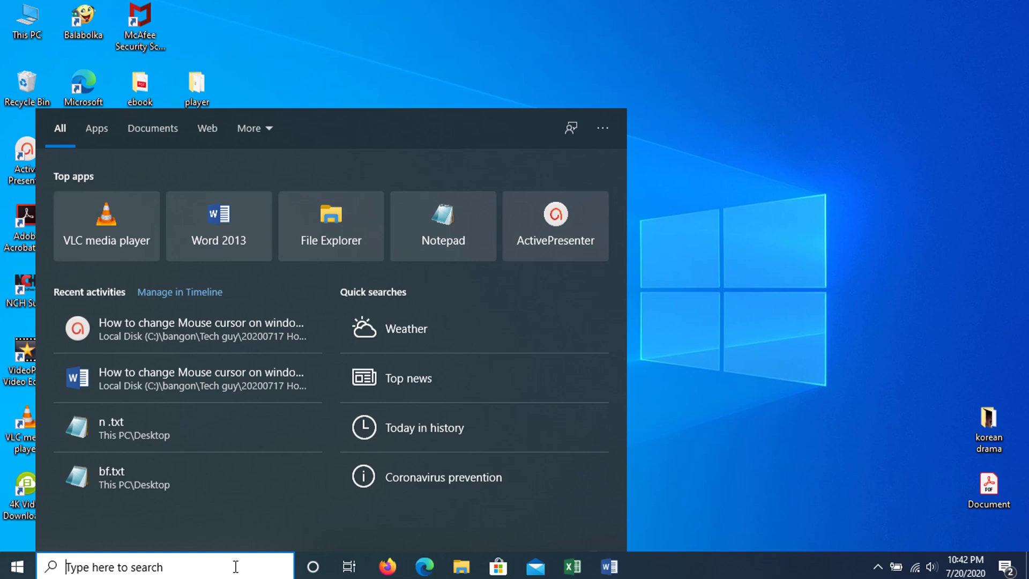
type("mouse")
key("Return")
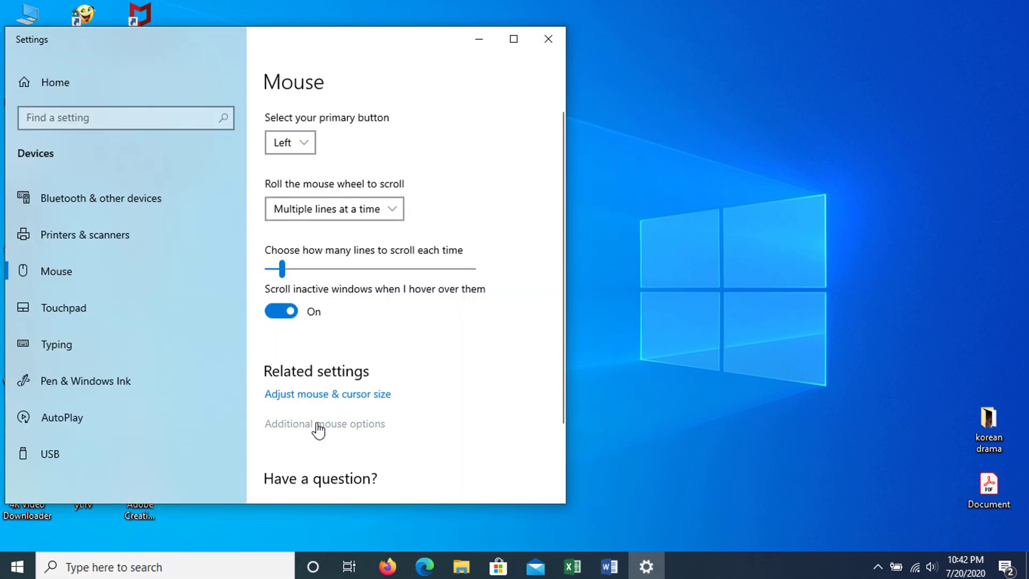
left_click(318, 426)
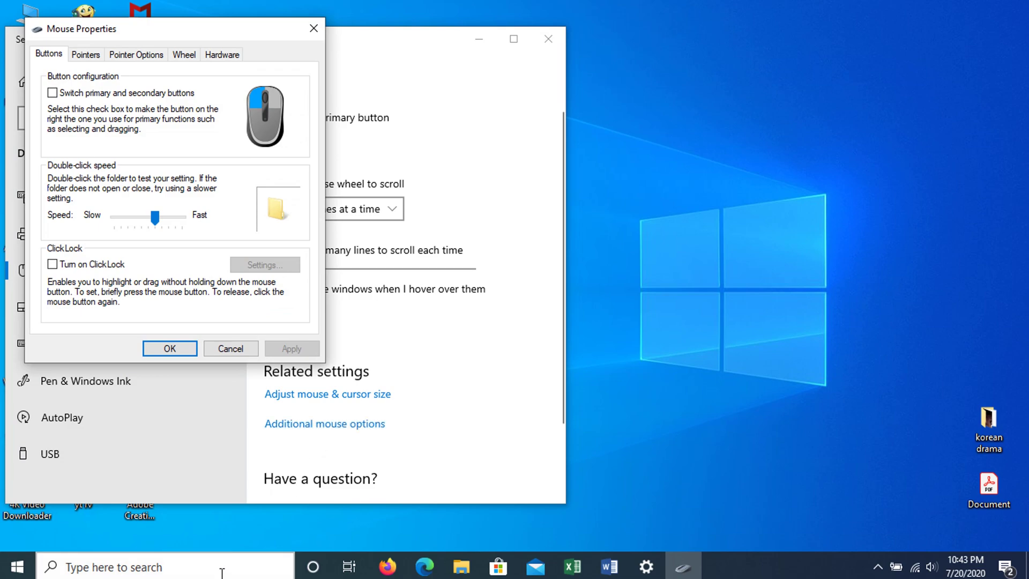
- Search 'control' to launch Control Panel and select its Mouse item
left_click(223, 567)
type("control")
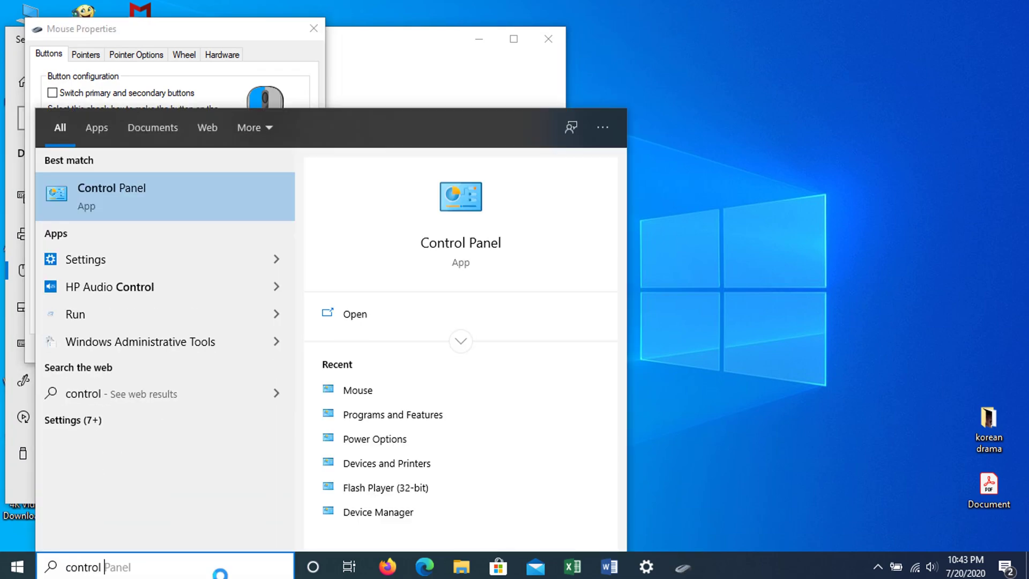
key("Return")
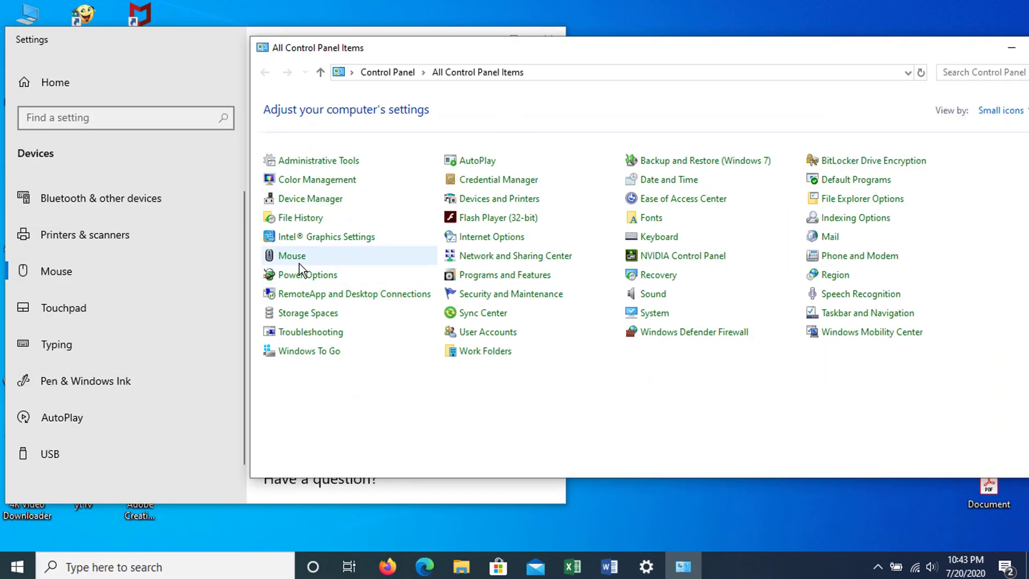
left_click(301, 259)
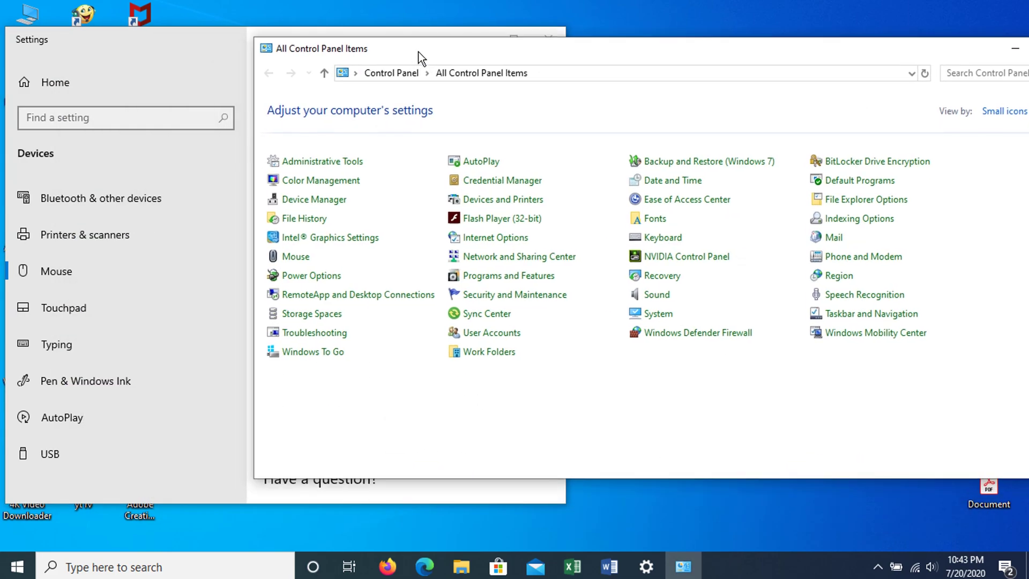
- Close the Settings-launched Mouse Properties and reopen it from Control Panel's Mouse item
left_click(293, 32)
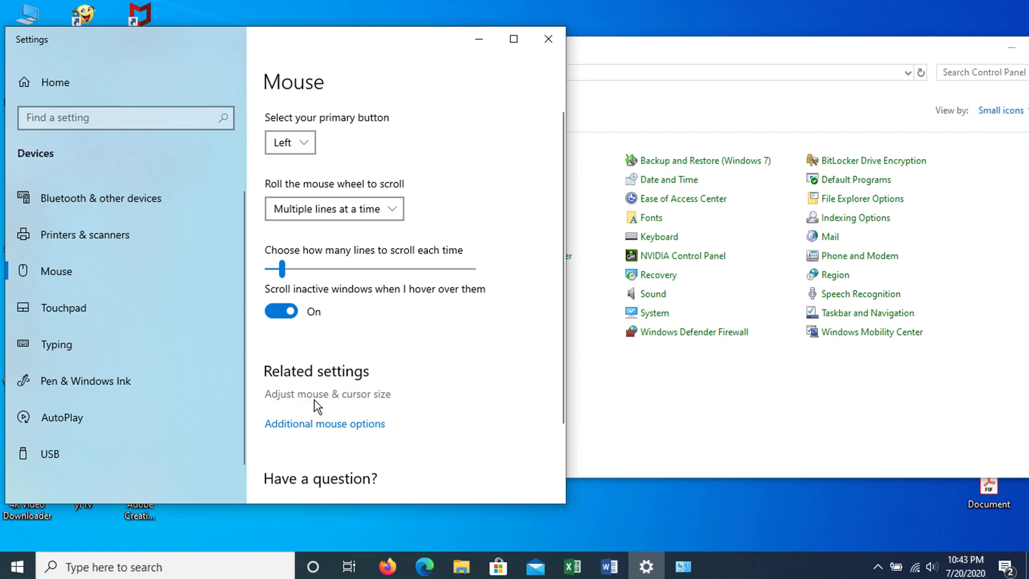
left_click(303, 423)
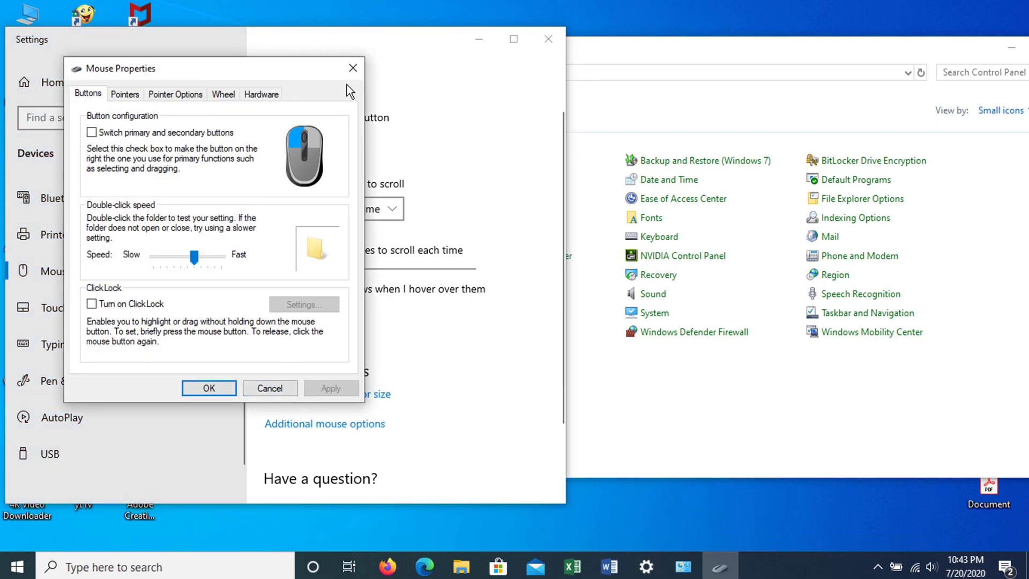
left_click(351, 68)
left_click(599, 57)
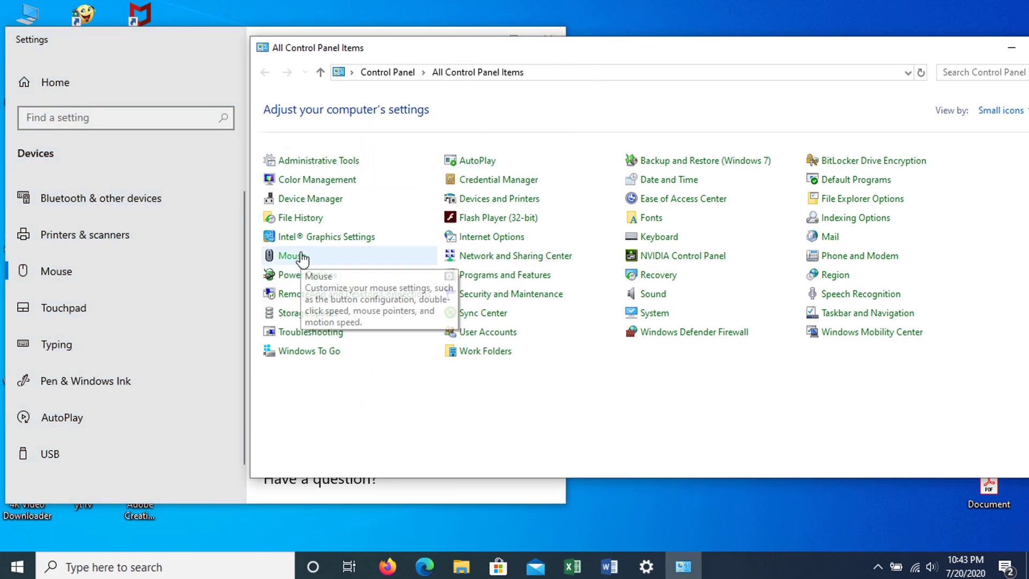
left_click(303, 257)
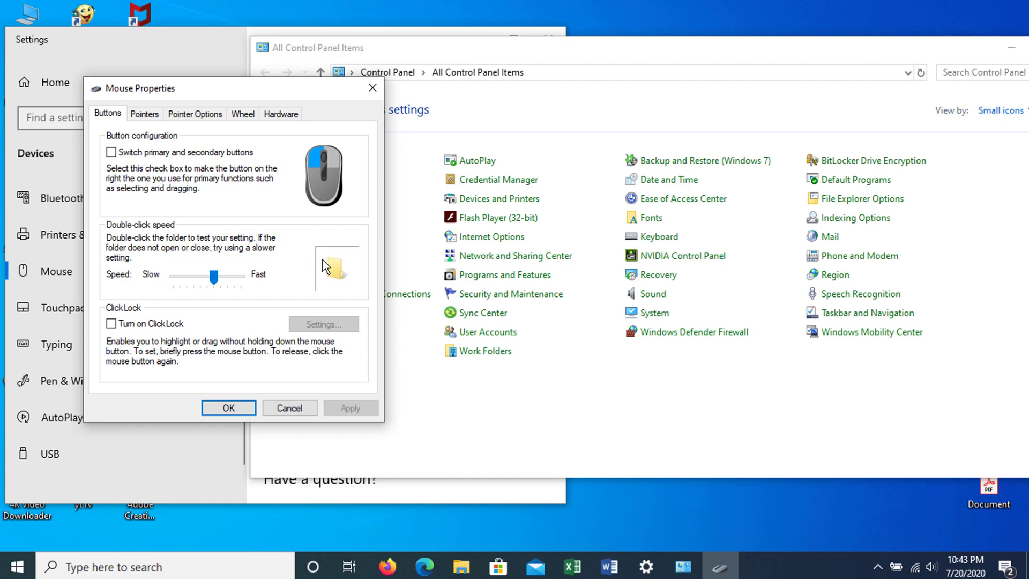
- On the Pointers tab, preview the Windows Black (system scheme) pointer scheme
left_click(146, 115)
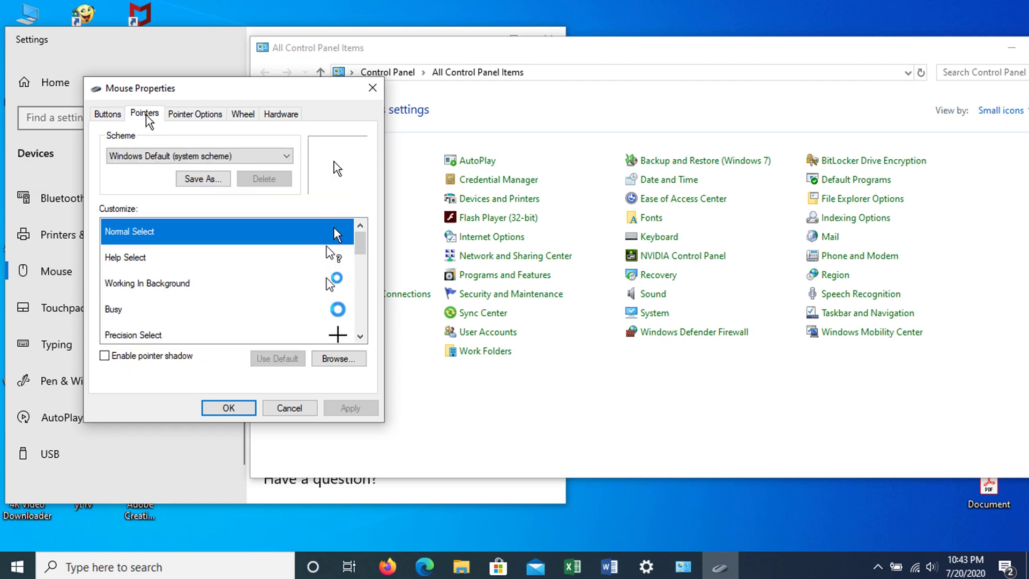
left_click(287, 156)
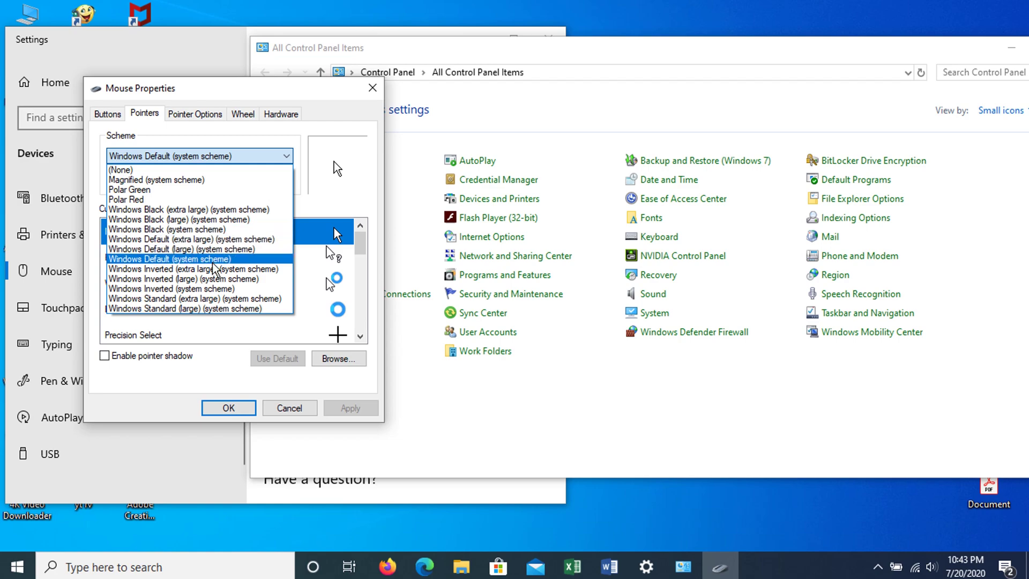
left_click(214, 230)
scroll(216, 259, "down", 5)
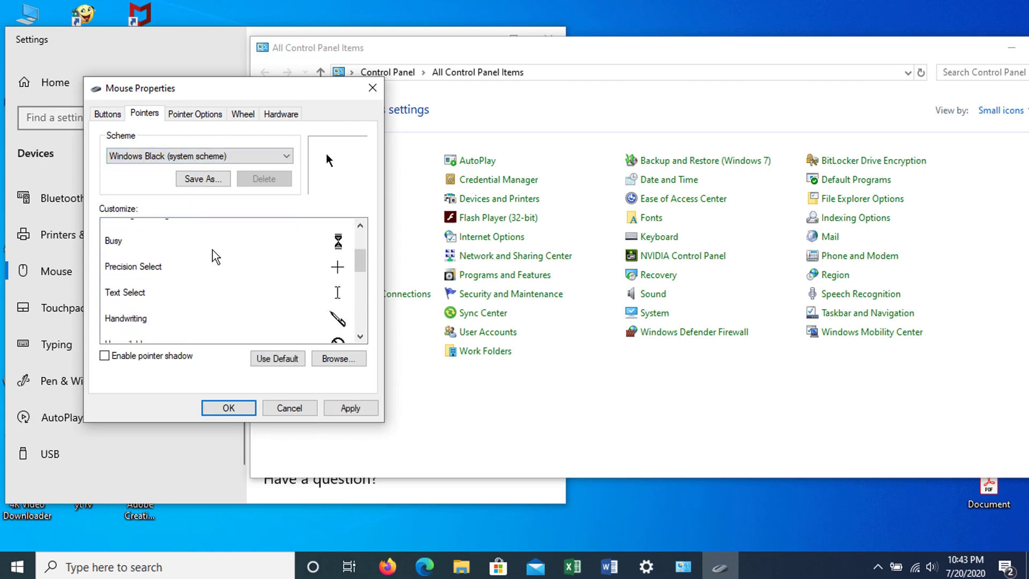
scroll(216, 259, "up", 5)
- Try Windows Inverted (large), then apply the Windows Default (system scheme) pointers
left_click(286, 155)
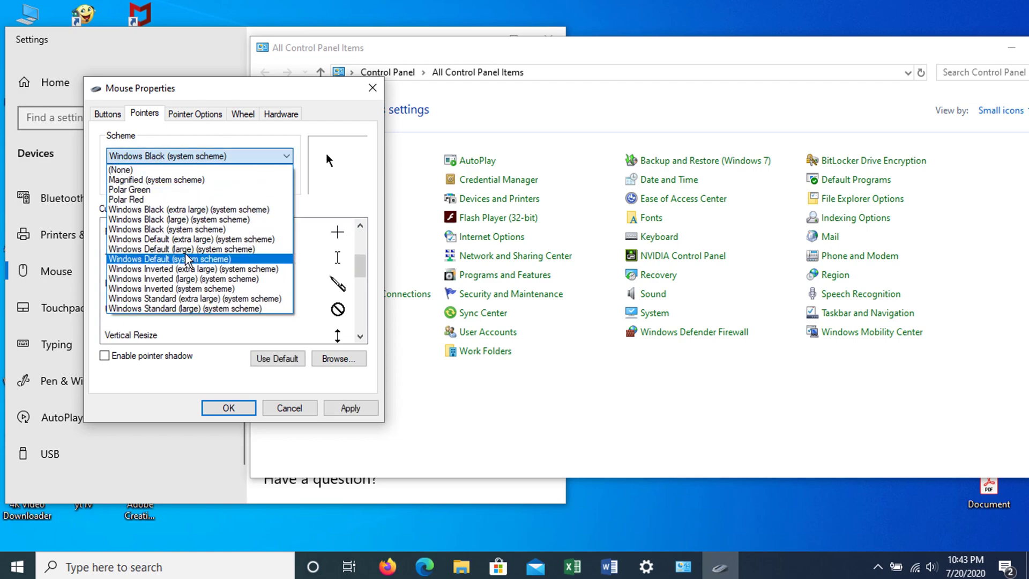
left_click(186, 280)
scroll(222, 247, "down", 5)
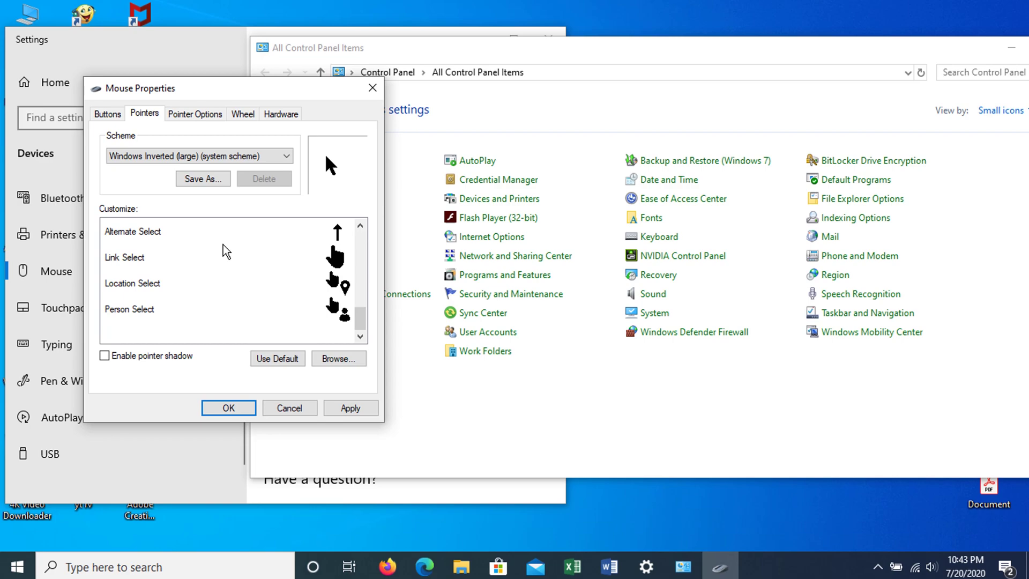
left_click(289, 160)
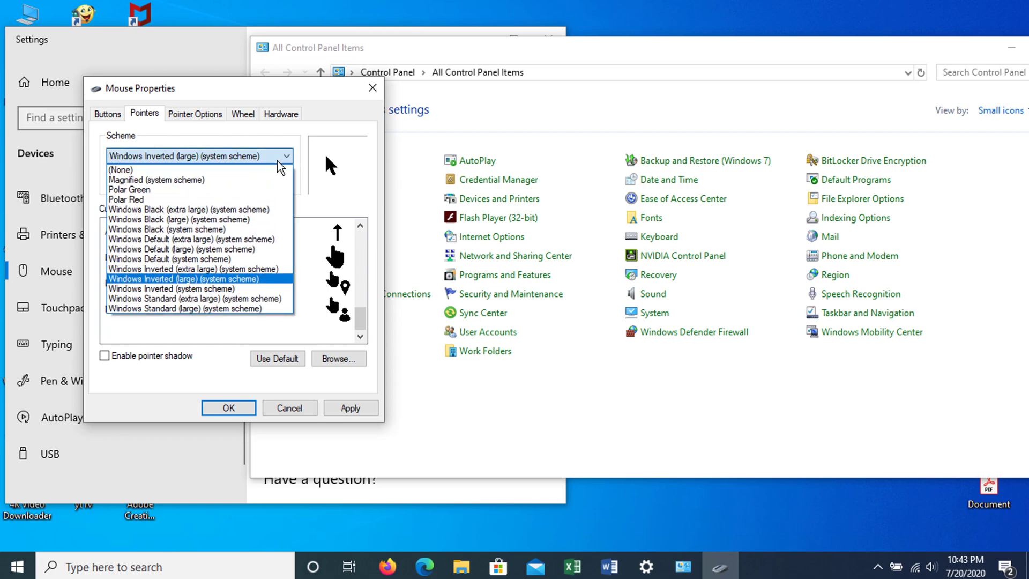
left_click(209, 259)
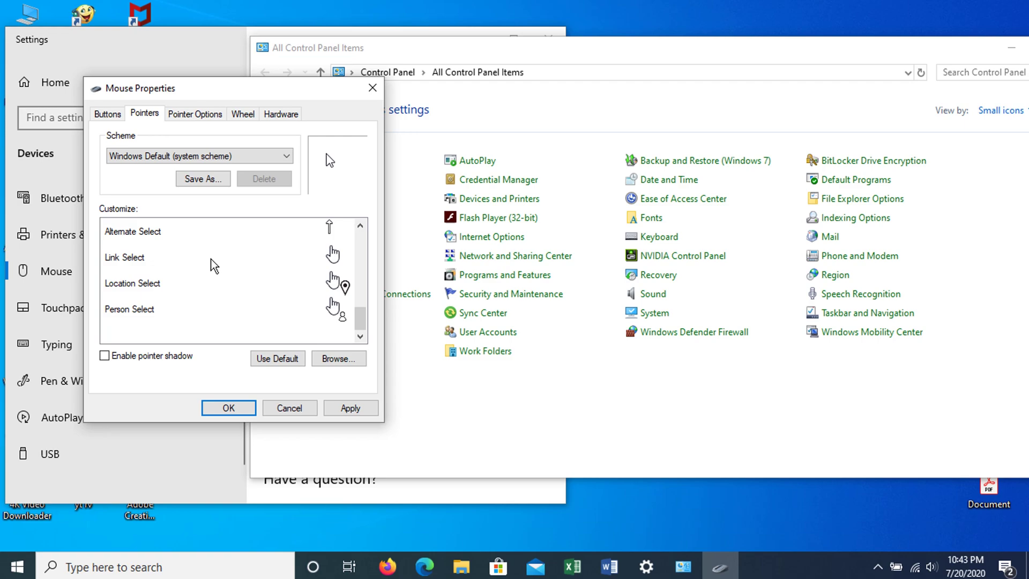
left_click(349, 408)
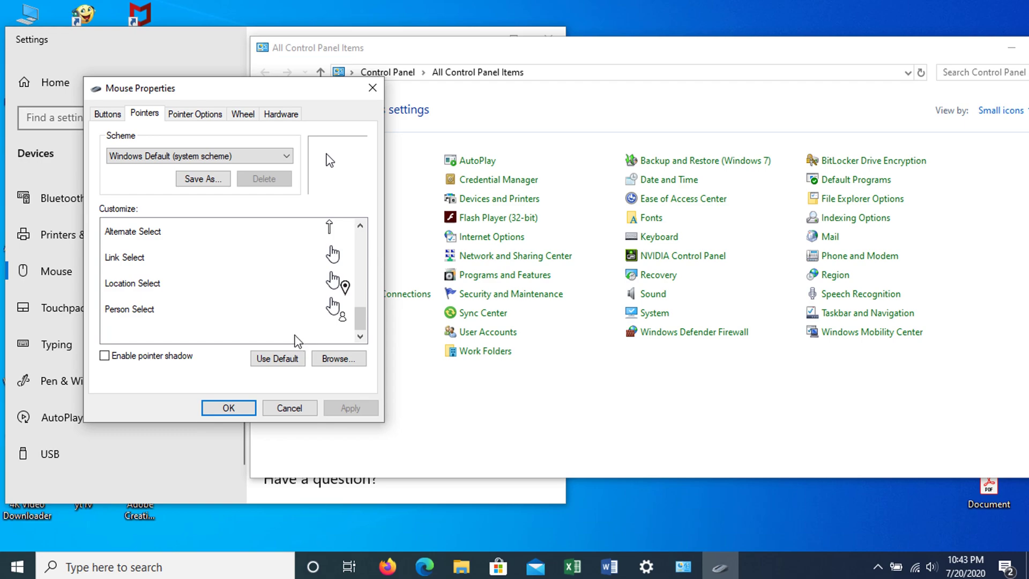
- Browse to the arrow_rl cursor and apply it as the Normal Select pointer
scroll(307, 284, "up", 5)
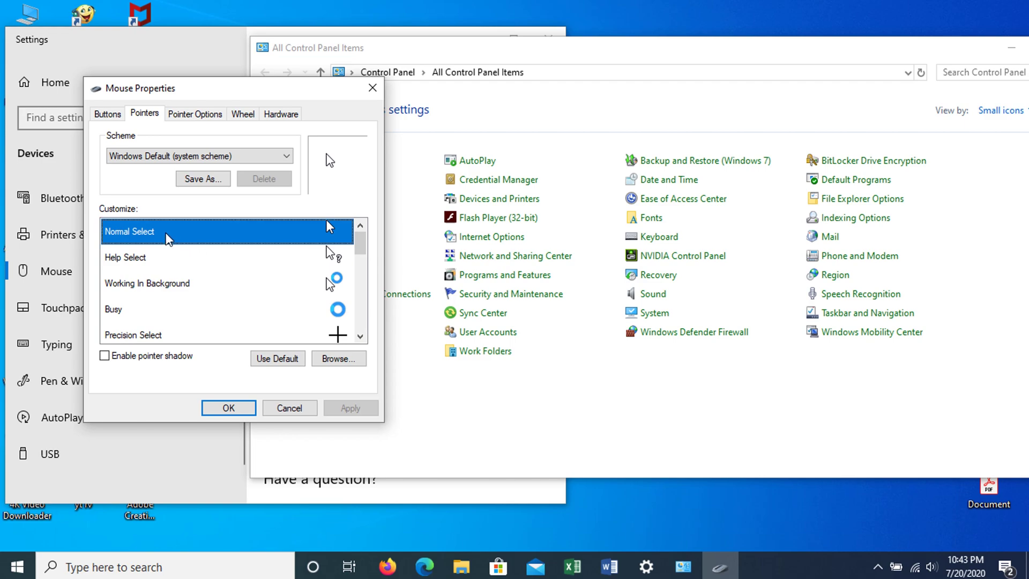
left_click(326, 357)
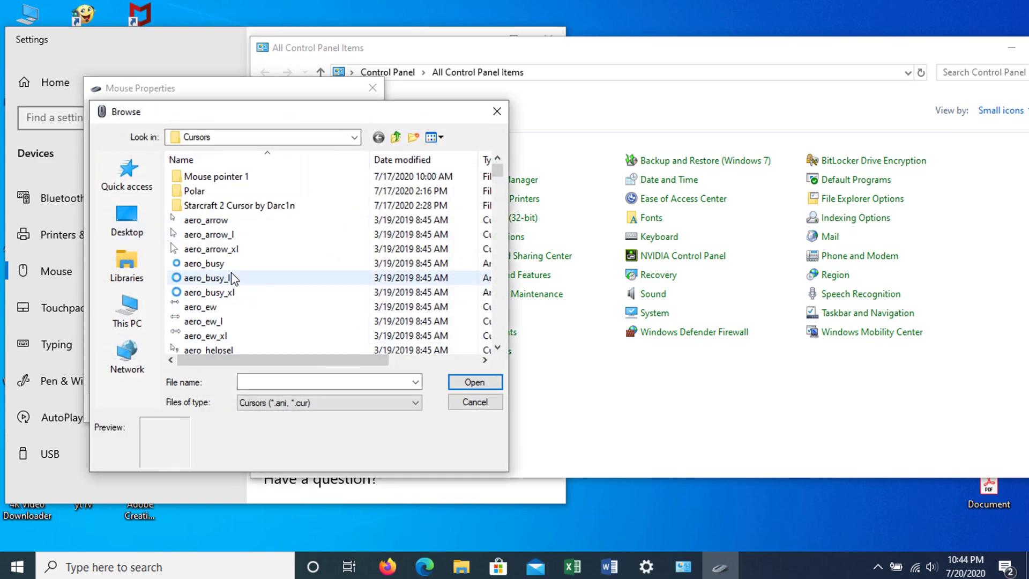
scroll(225, 271, "down", 13)
scroll(225, 276, "down", 5)
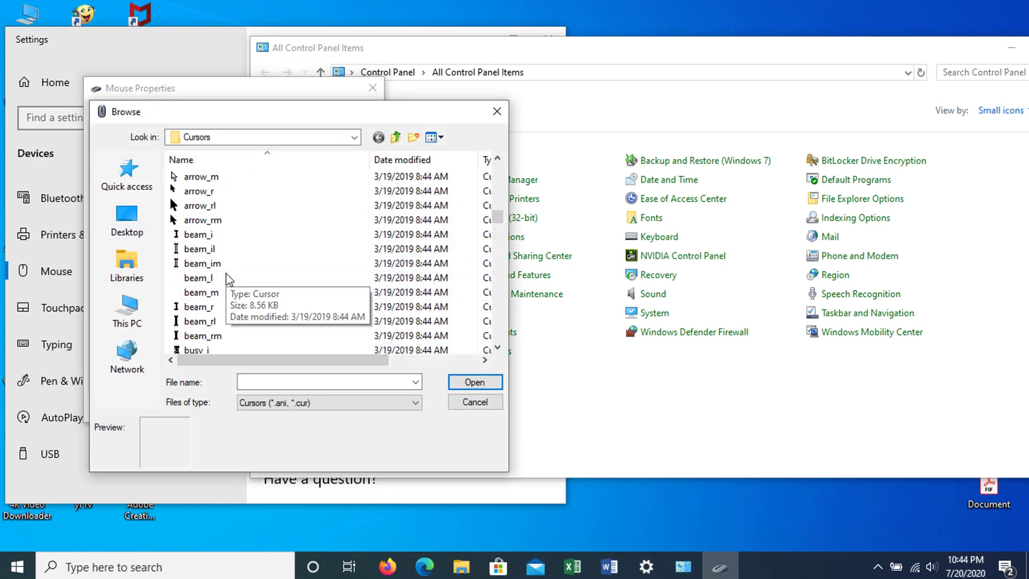
left_click(200, 210)
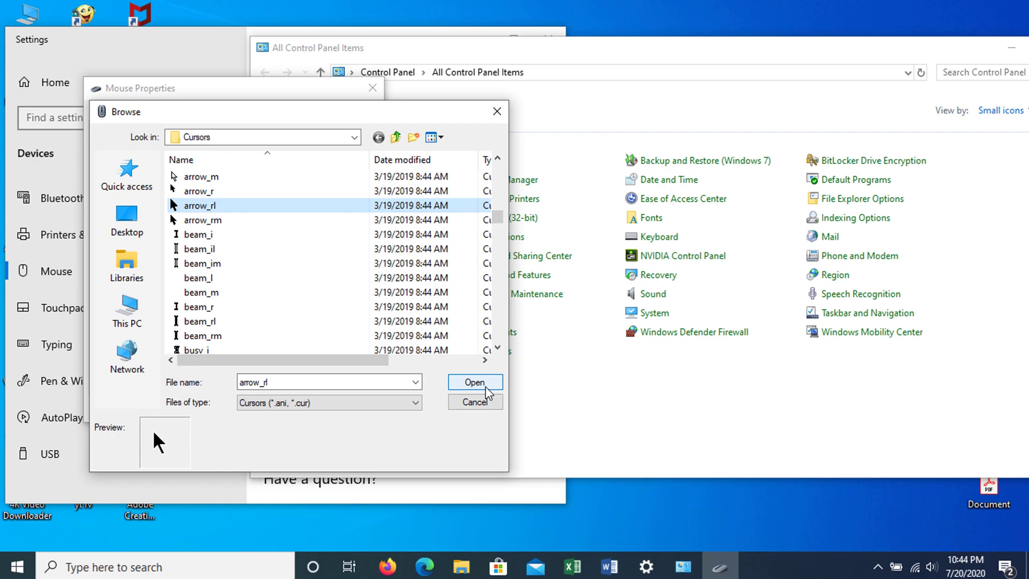
left_click(474, 382)
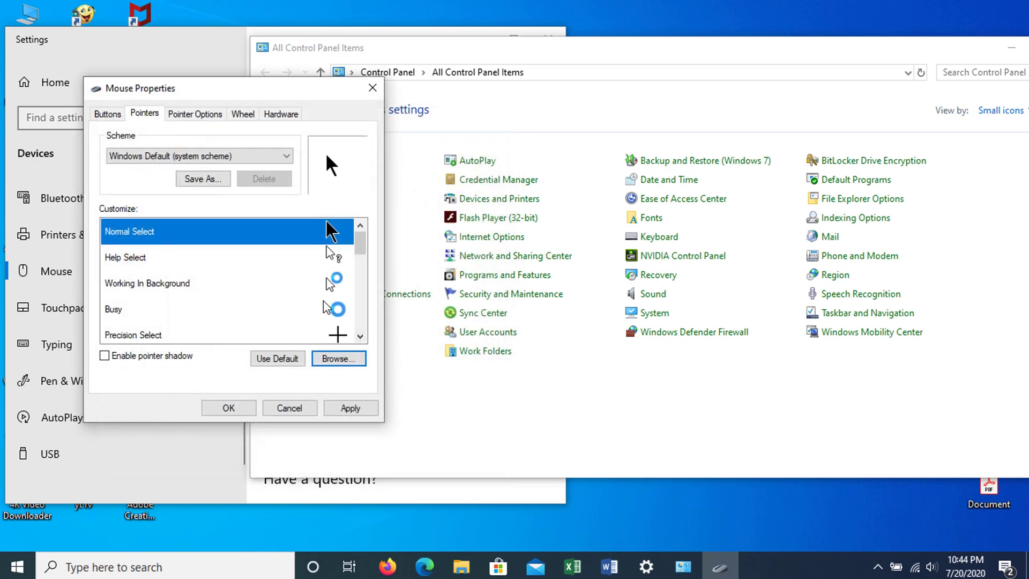
left_click(350, 408)
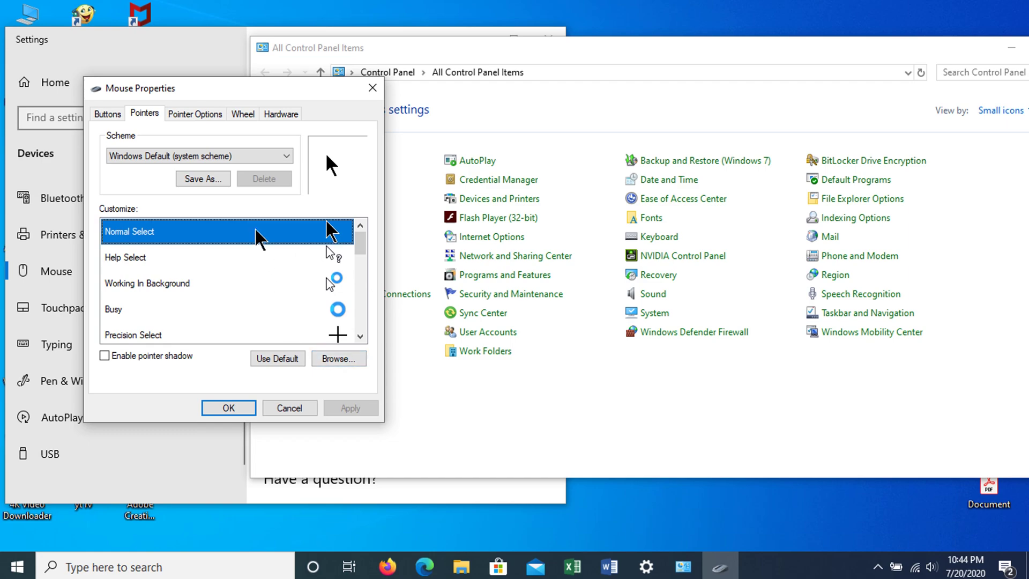
- Apply the aero_pen_xl pen cursor as the Normal Select pointer
left_click(330, 363)
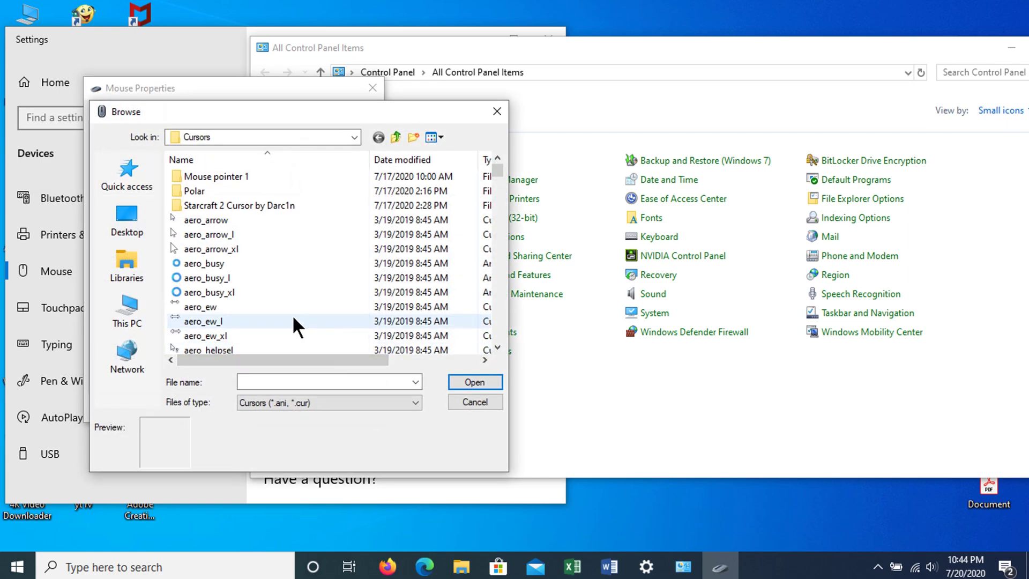
scroll(292, 319, "down", 10)
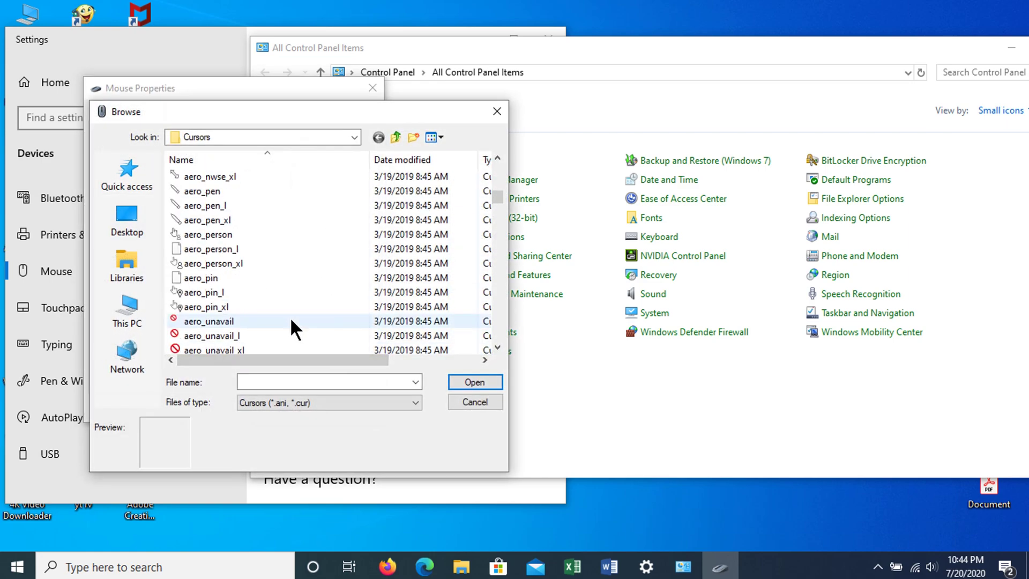
left_click(202, 221)
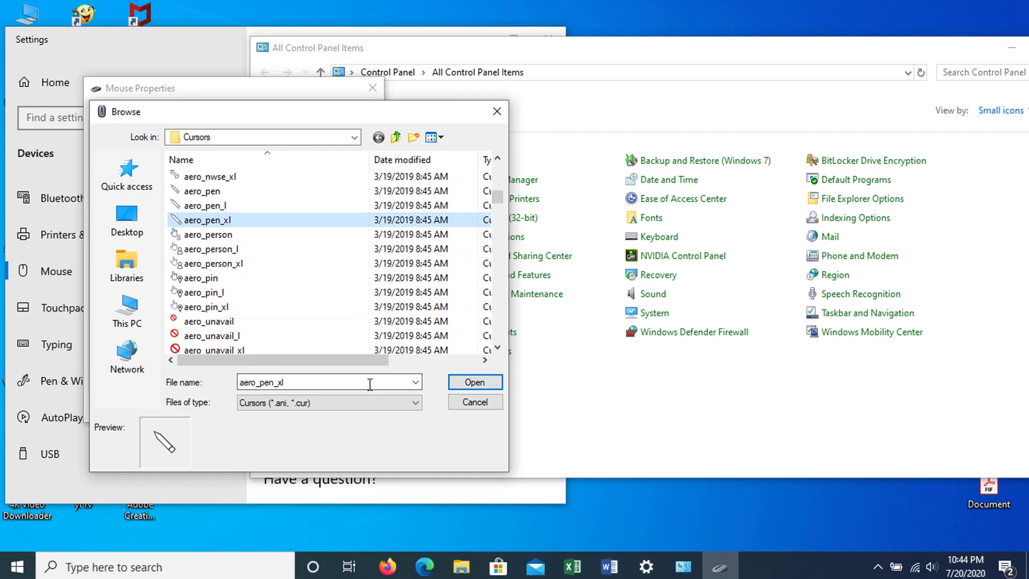
left_click(474, 383)
left_click(351, 408)
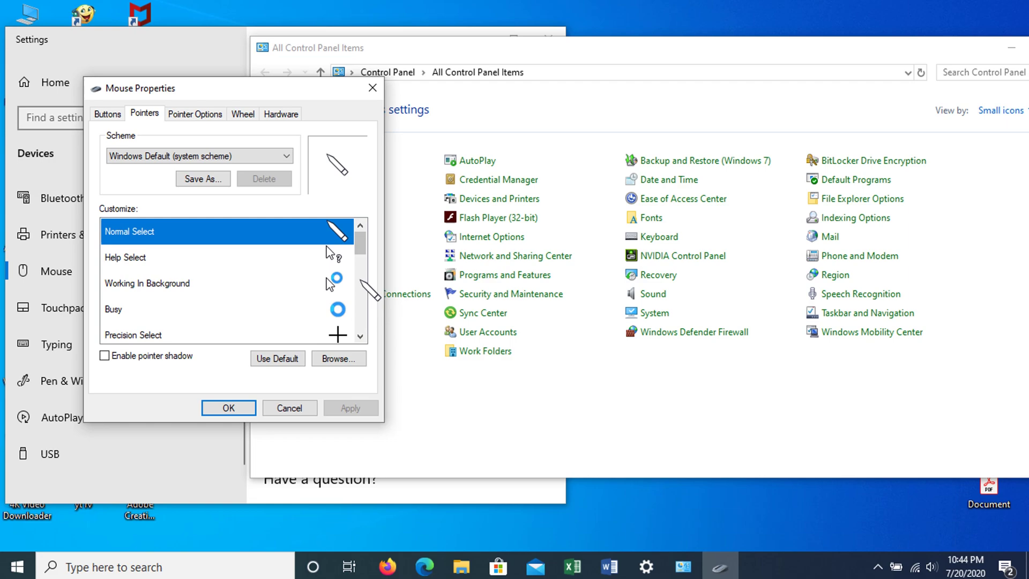
- Restore the Normal arrow cursor for Normal Select and apply it
left_click(336, 358)
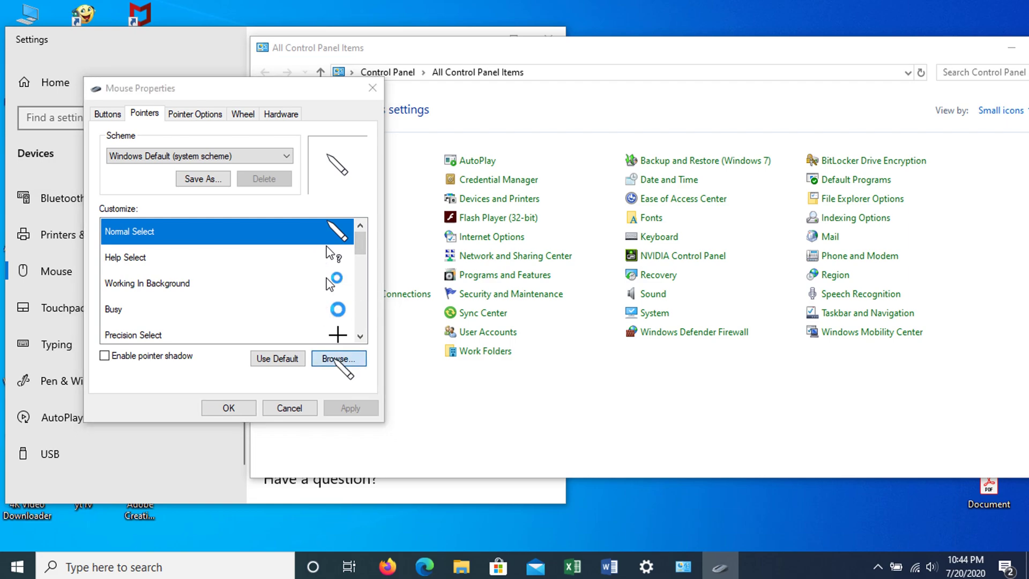
scroll(309, 278, "down", 15)
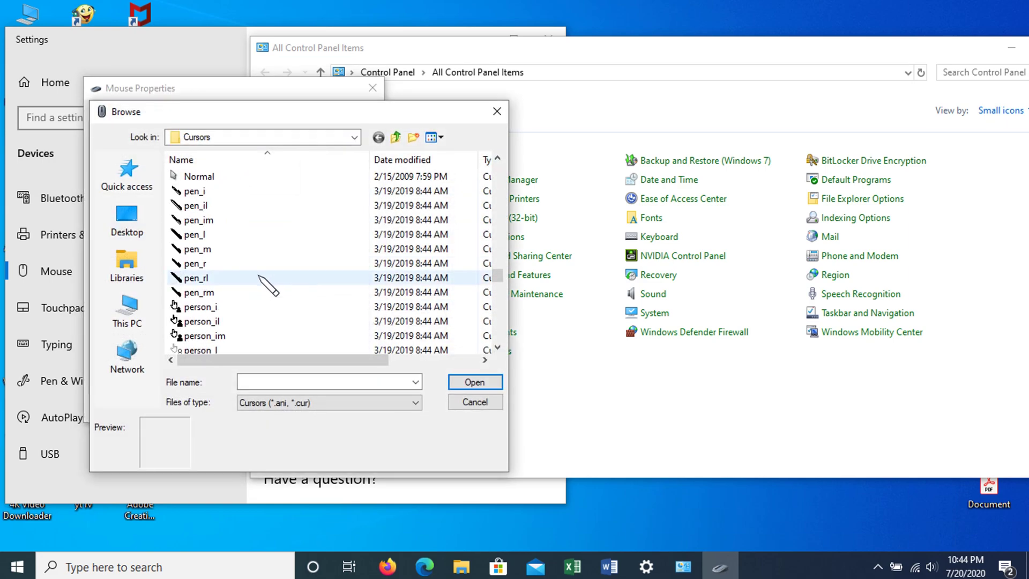
left_click(201, 176)
left_click(473, 382)
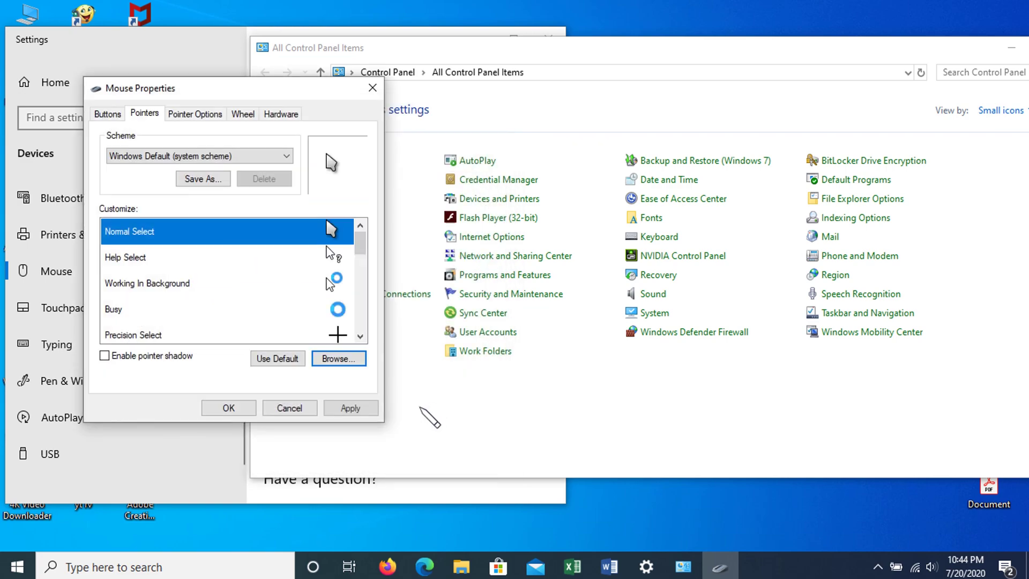
left_click(369, 411)
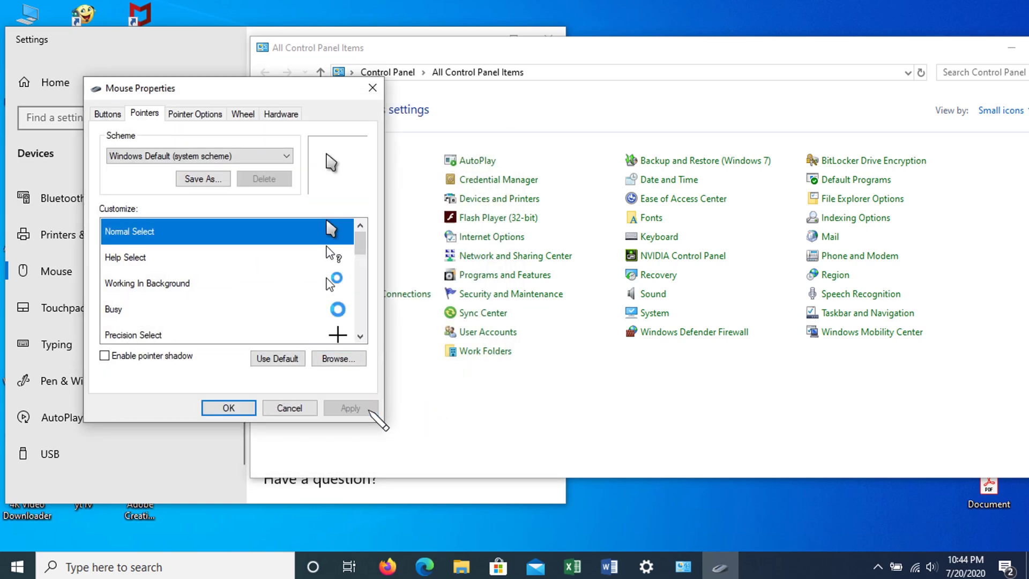
- Close Mouse Properties with OK, minimize Control Panel, and show the desktop
left_click(245, 408)
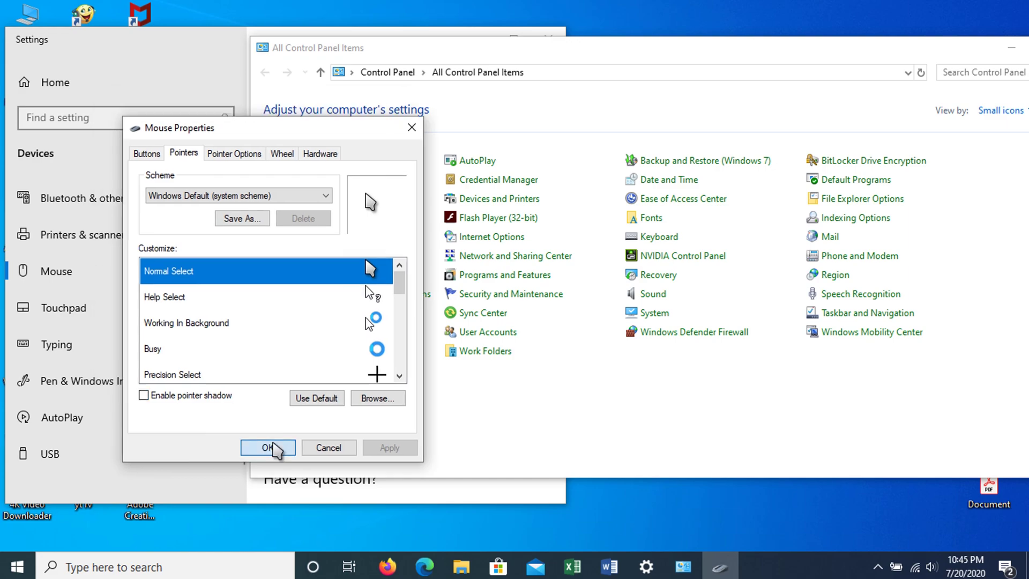
left_click(252, 429)
left_click_drag(961, 61, 862, 83)
left_click(906, 78)
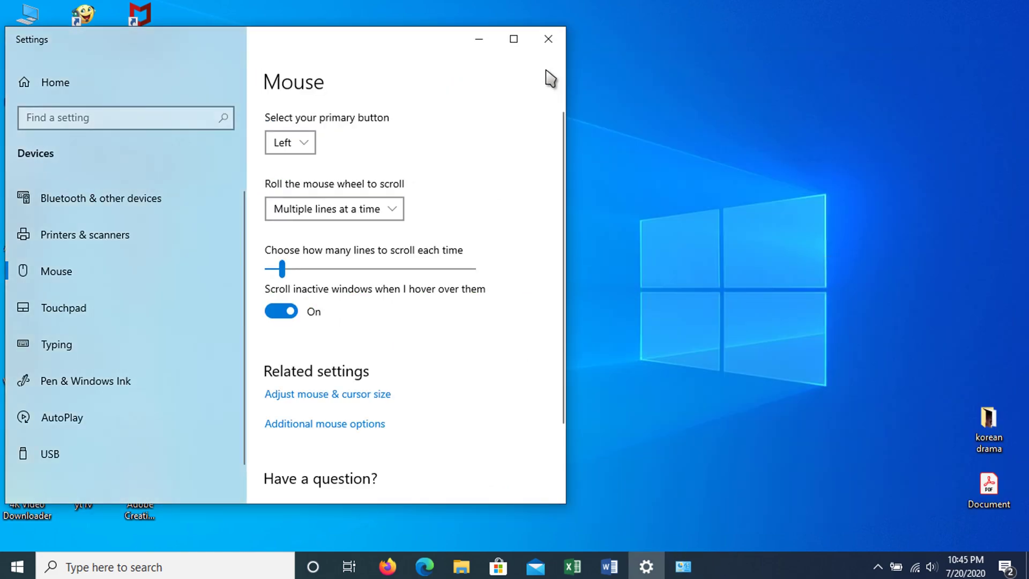
key("super+d")
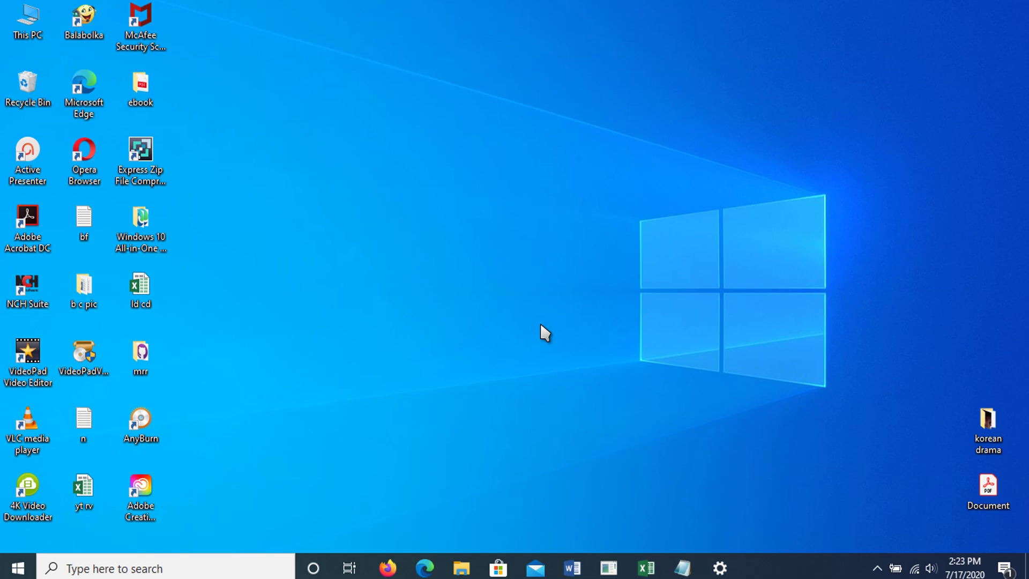
- Google 'best mouse pointer' and open the Digital Citizen cursor schemes article
left_click(388, 567)
type("be")
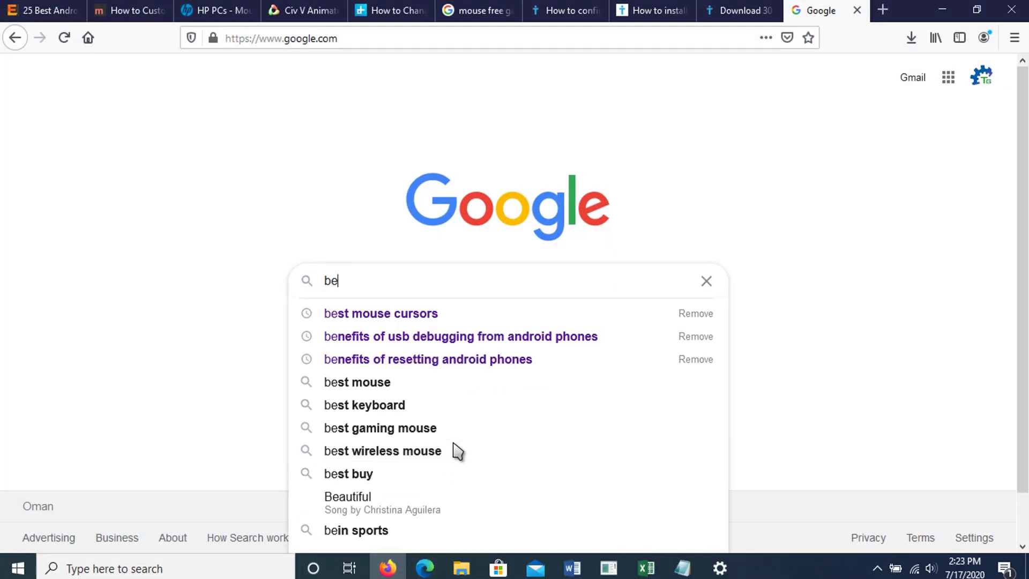
type("st mouse p")
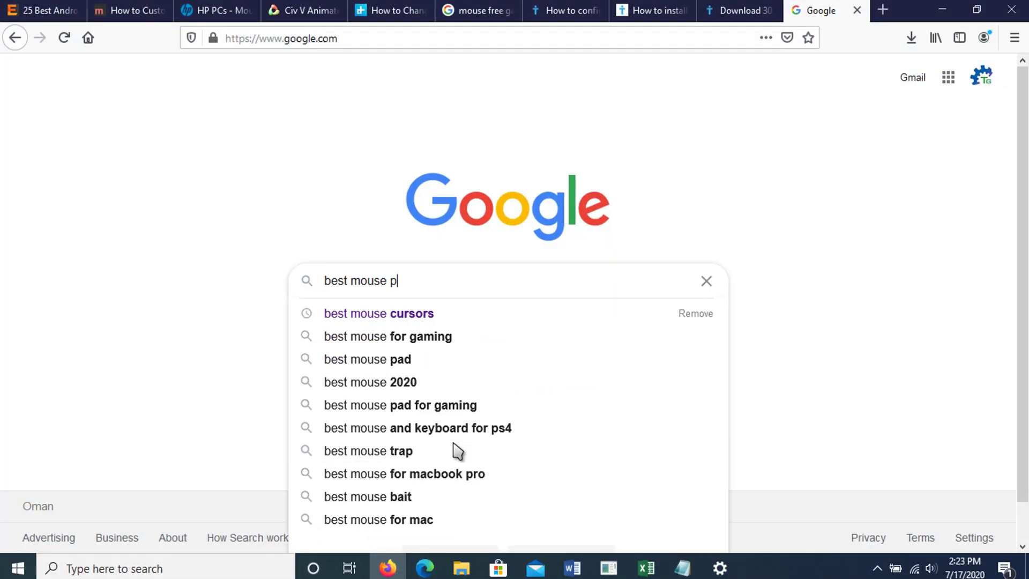
type("ointer")
key("Return")
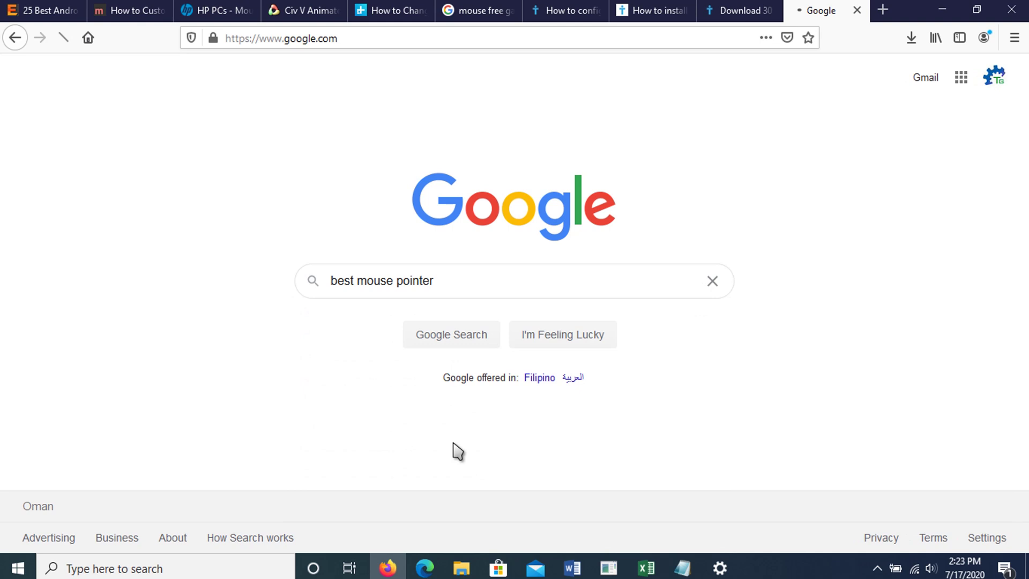
scroll(456, 451, "down", 8)
left_click(386, 274)
- Go to the article's second page and follow the StartCraft 2 cursor link
scroll(380, 282, "down", 20)
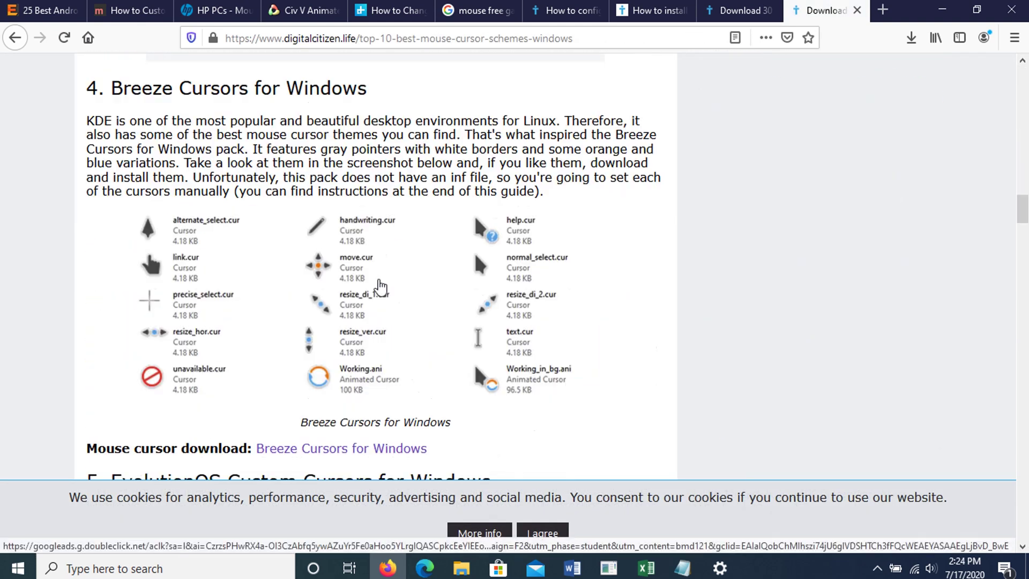
scroll(386, 284, "down", 20)
scroll(425, 356, "up", 6)
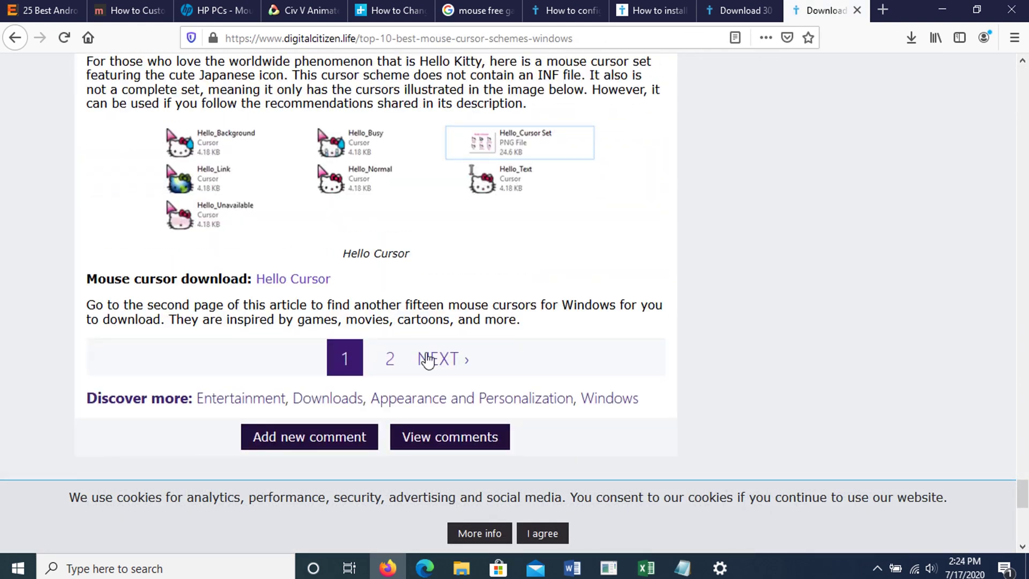
left_click(425, 356)
scroll(347, 336, "down", 10)
scroll(348, 336, "down", 20)
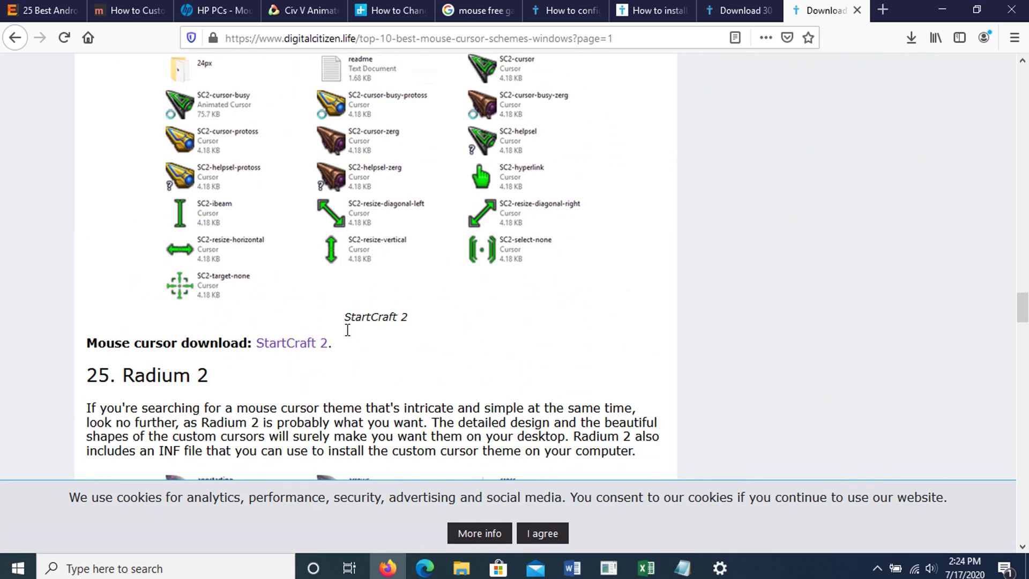
scroll(343, 280, "down", 5)
left_click(276, 347)
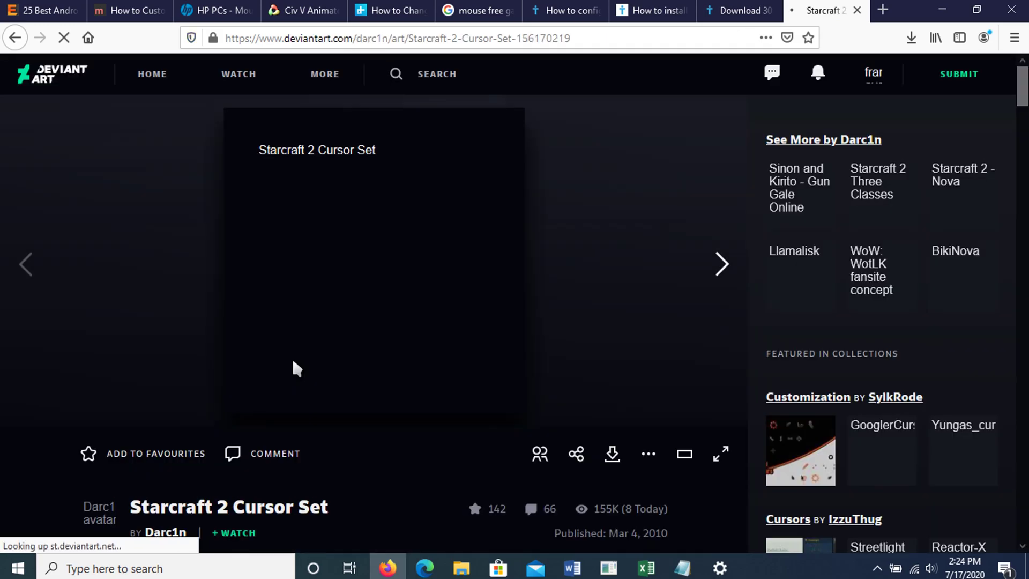
- Download the Starcraft 2 Cursor Set zip and show it in its folder
left_click(612, 454)
left_click(566, 420)
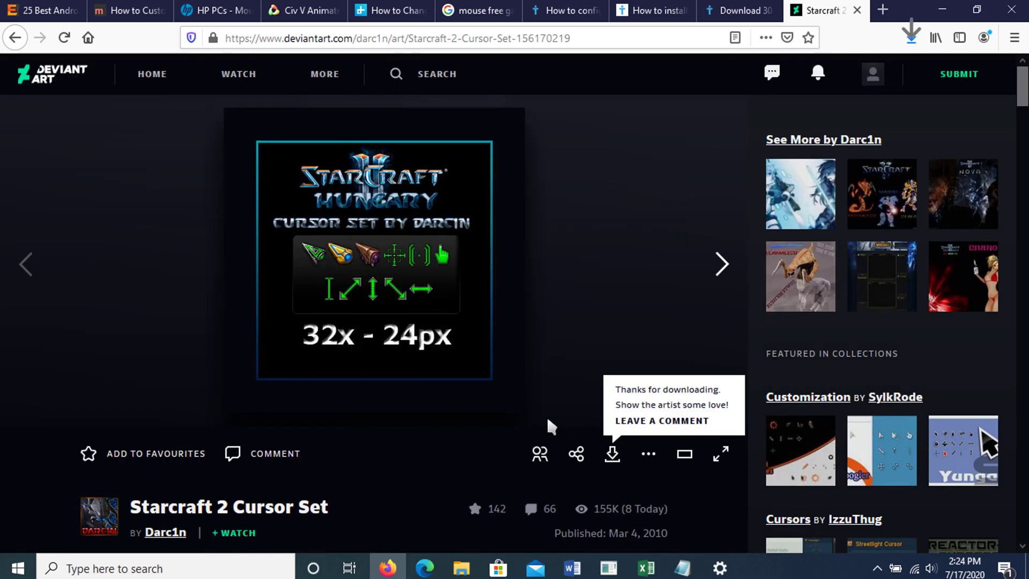
left_click(911, 41)
left_click(907, 68)
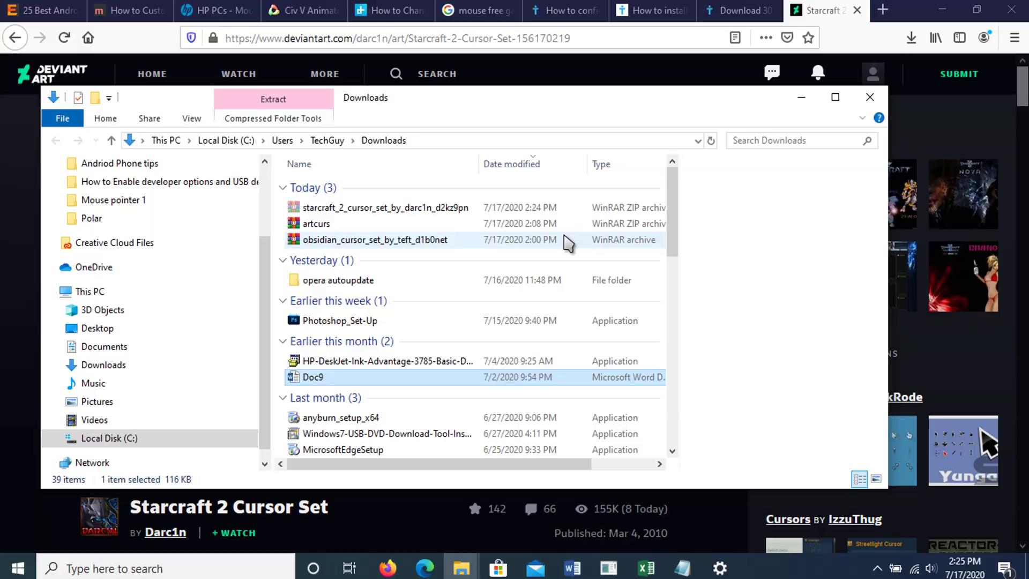
- Open a new File Explorer window at C:\My apps
key("super+d")
key("super+e")
double_click(311, 283)
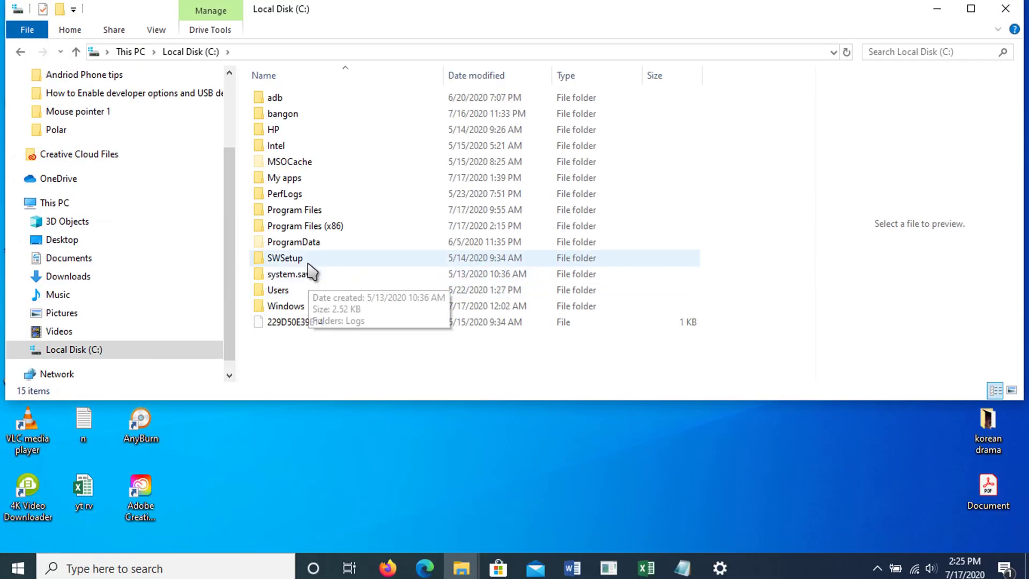
double_click(299, 183)
- Create a new folder named 'Mouse Pointer 2' in My apps
right_click(298, 211)
mouse_move(356, 377)
left_click(499, 375)
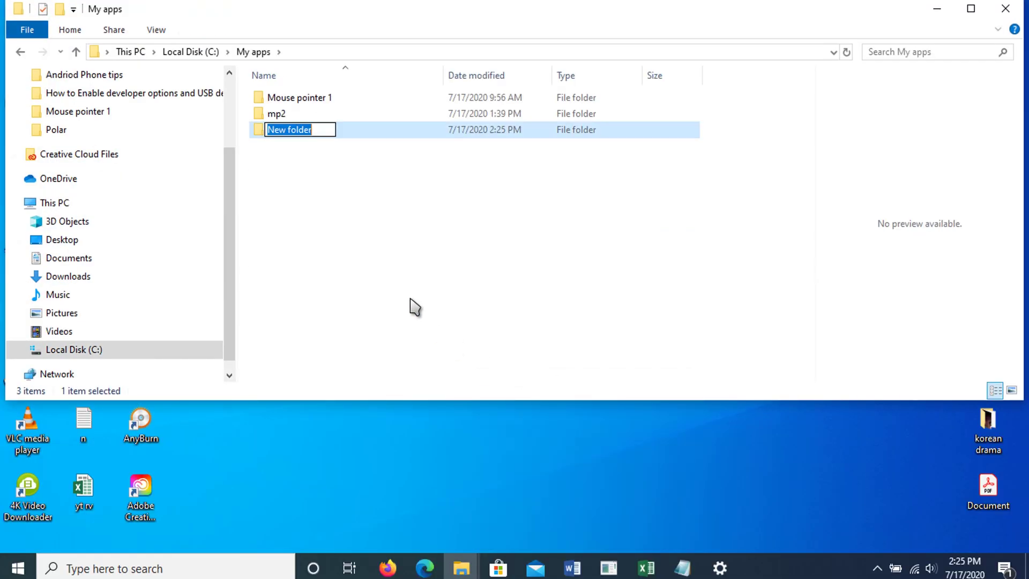
type("Pointer")
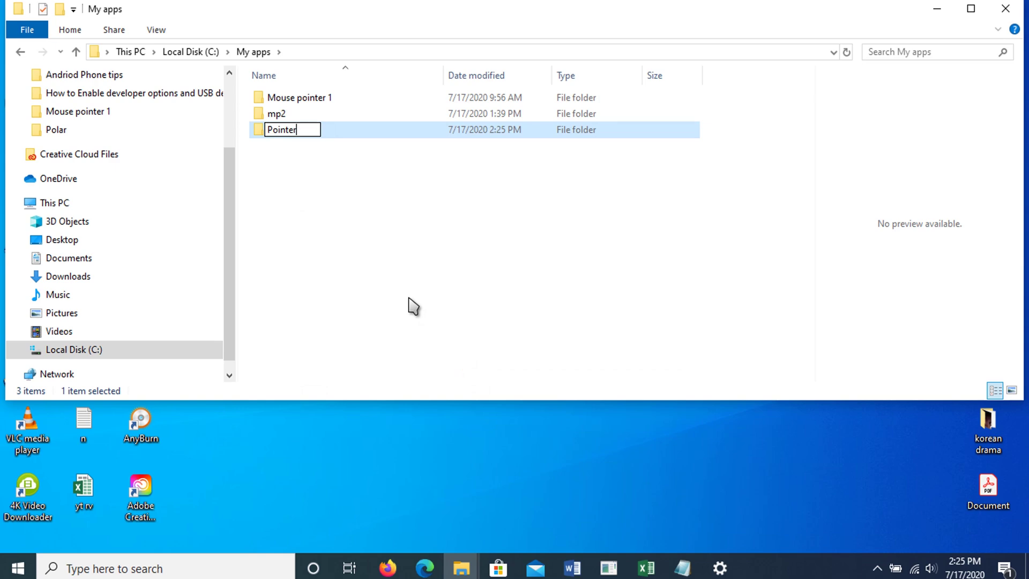
key("Home")
type("Mouse")
key("End")
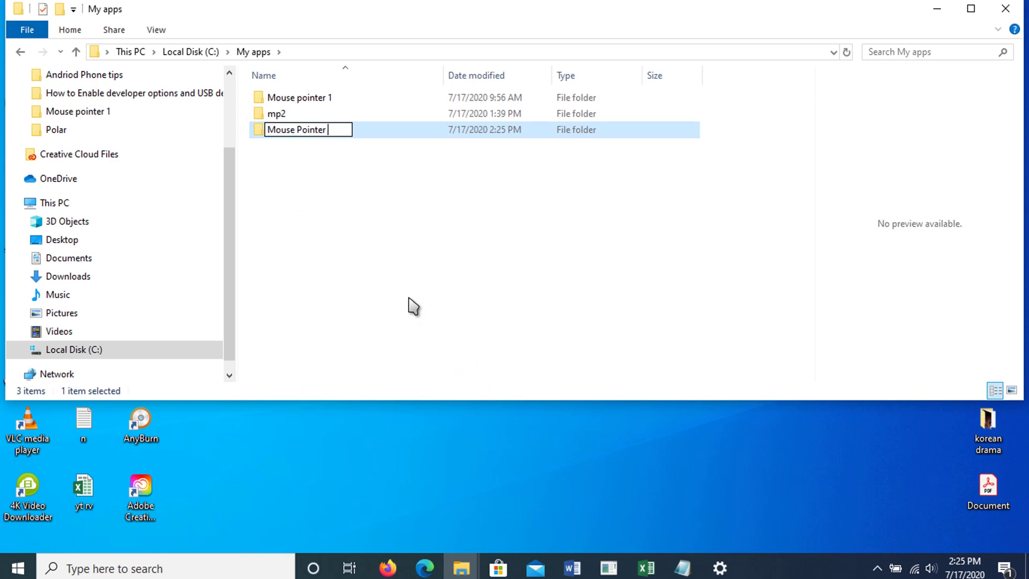
type("2")
key("Return")
key("Return")
- Paste the StarCraft cursor zip into it and extract it there
key("ctrl+v")
left_click(332, 123)
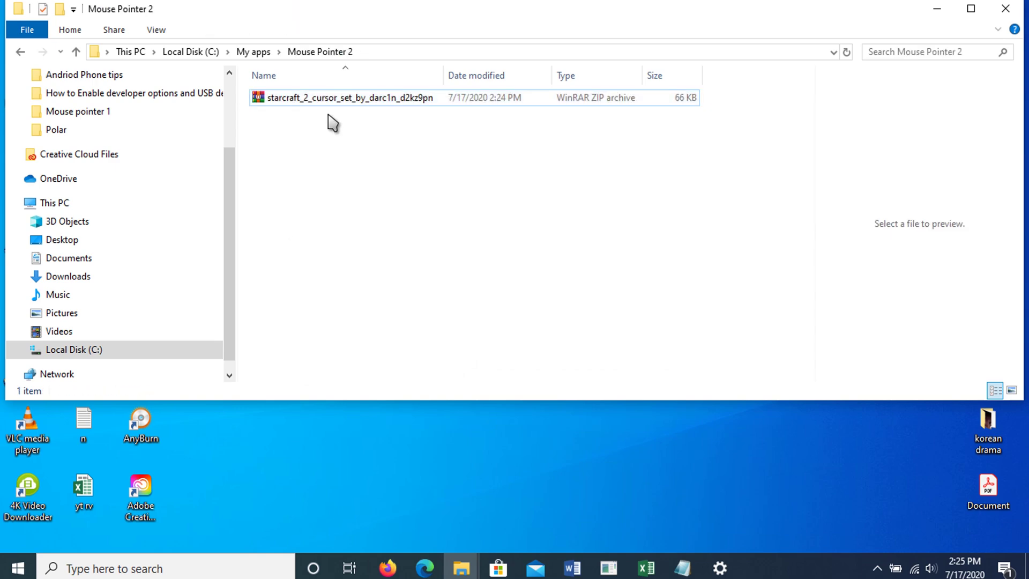
right_click(329, 102)
left_click(375, 193)
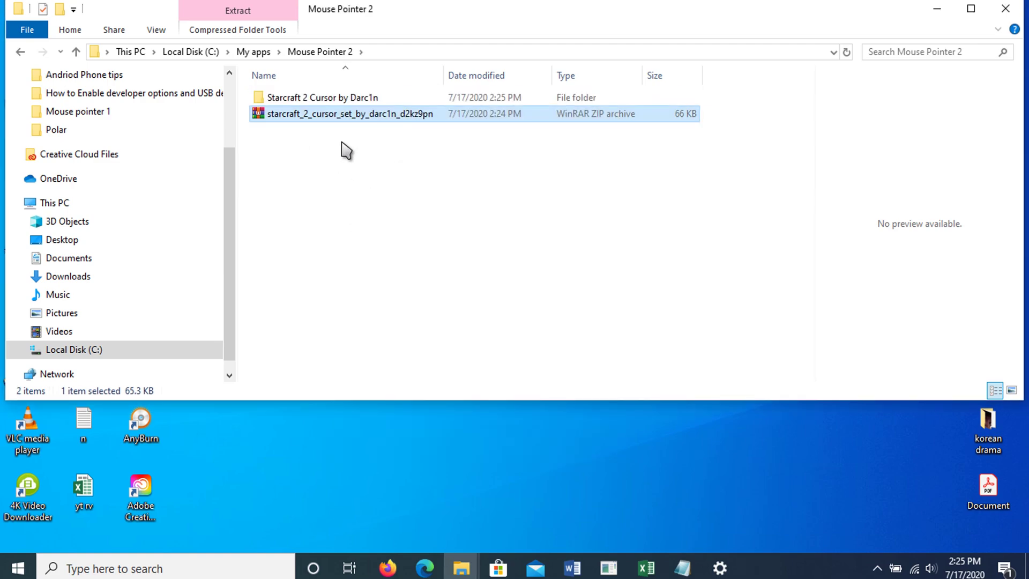
left_click(349, 99)
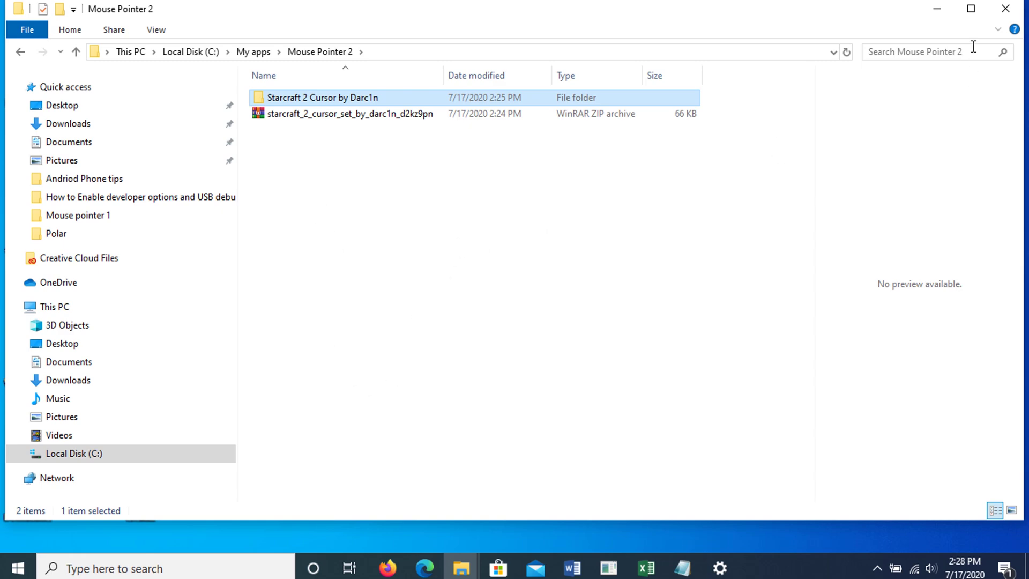
- Paste the Starcraft 2 Cursor by Darc1n folder into C:\Windows\Cursors, granting administrator access
left_click(937, 8)
double_click(33, 30)
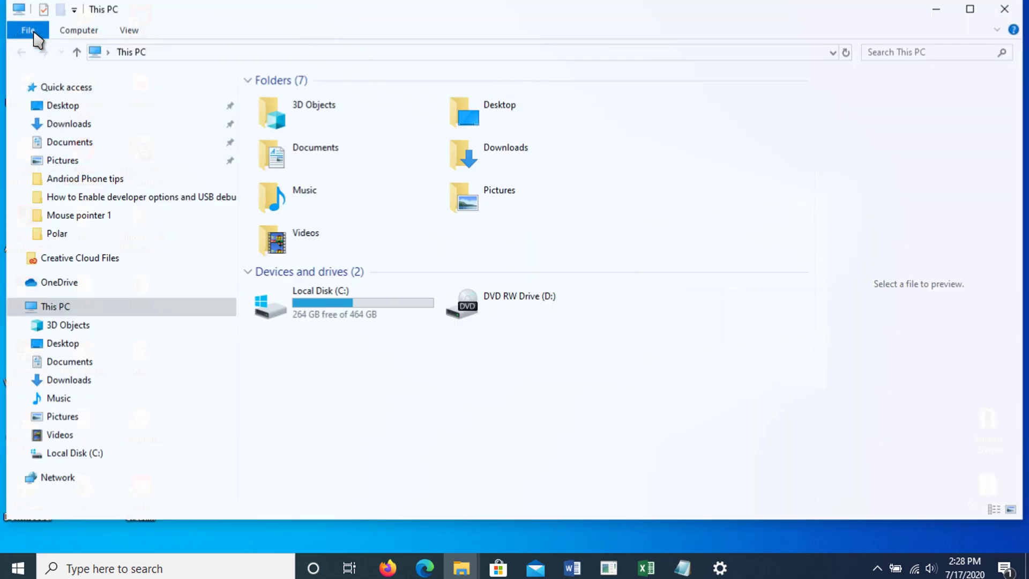
double_click(260, 298)
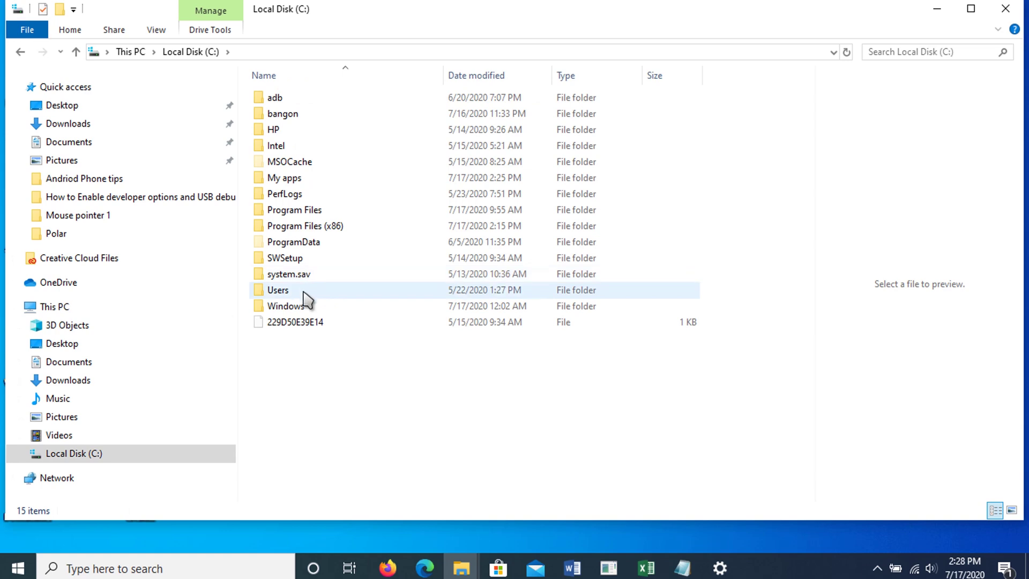
double_click(301, 304)
double_click(289, 274)
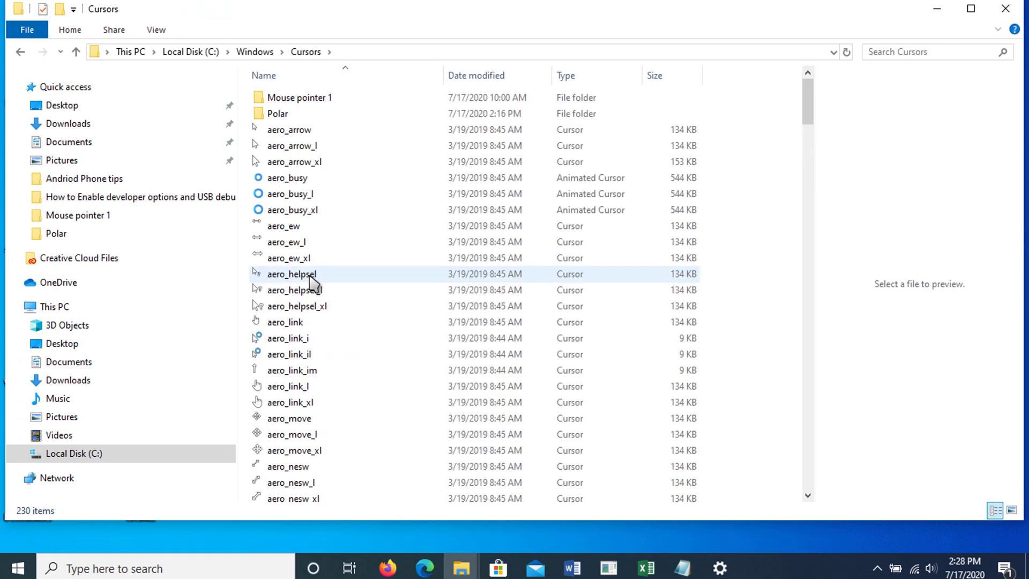
key("ctrl+v")
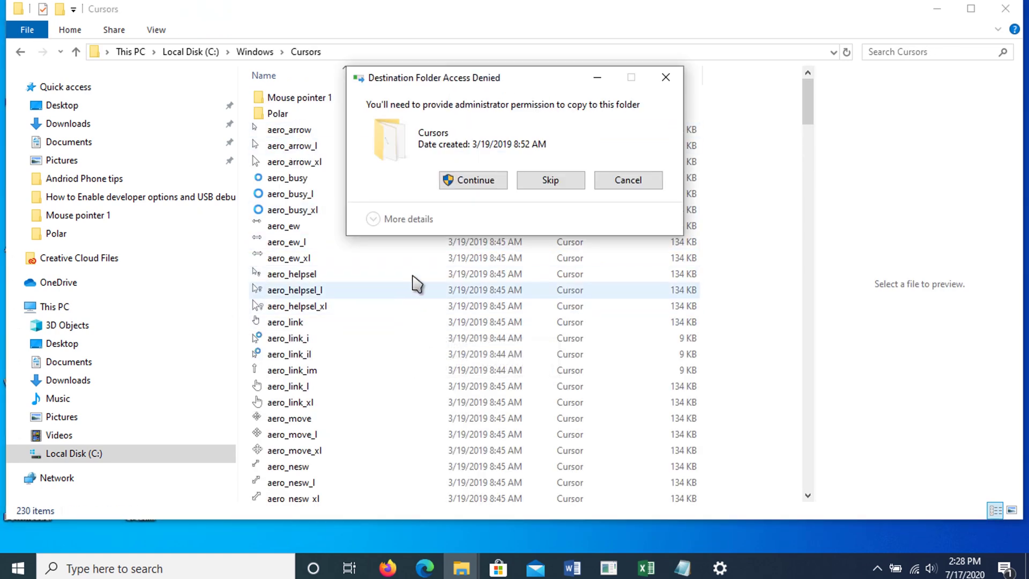
left_click(409, 177)
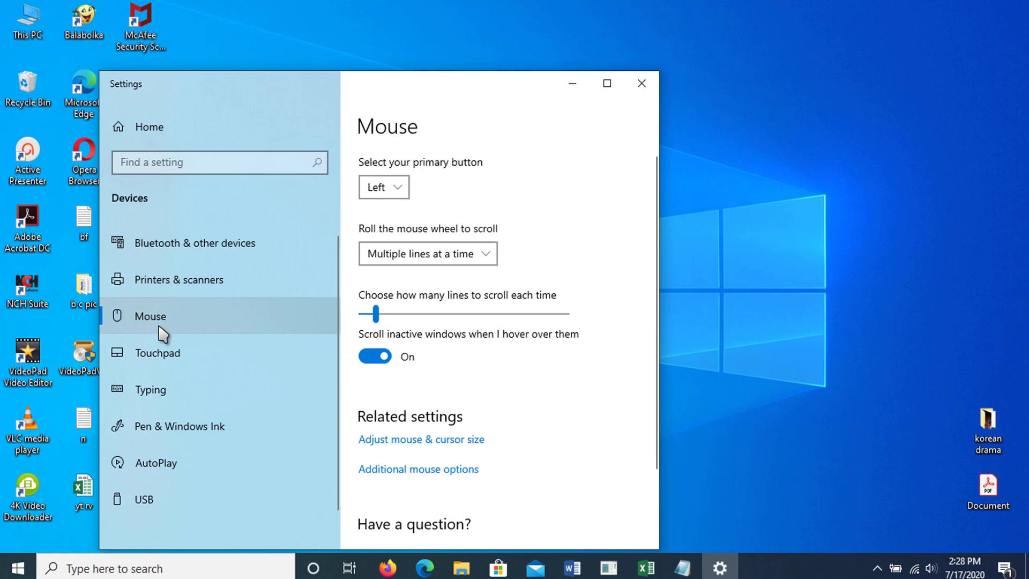
- Set Normal Select to SC2-cursor from the Starcraft 2 Cursor by Darc1n folder, apply, and close
left_click(421, 470)
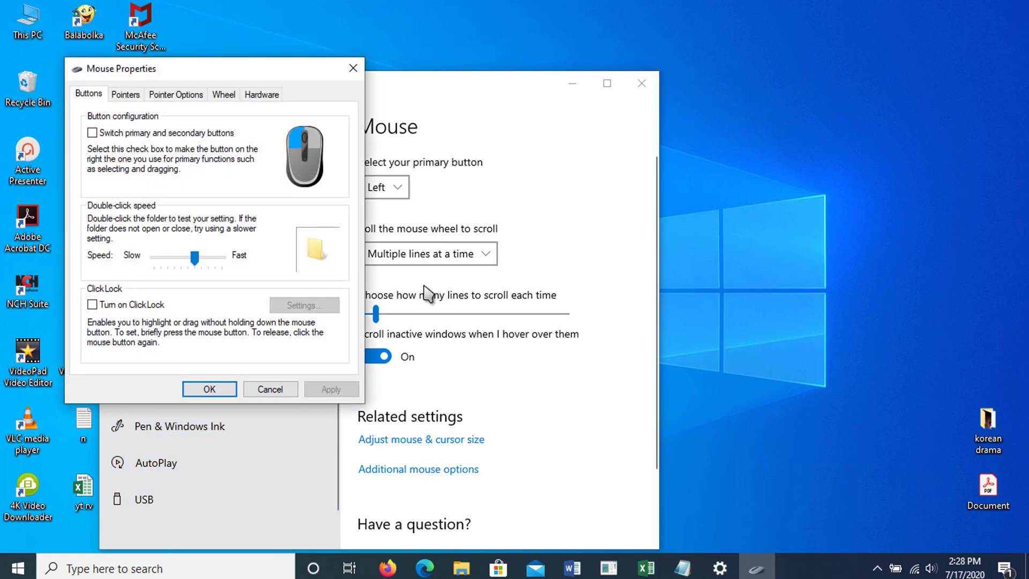
left_click(132, 95)
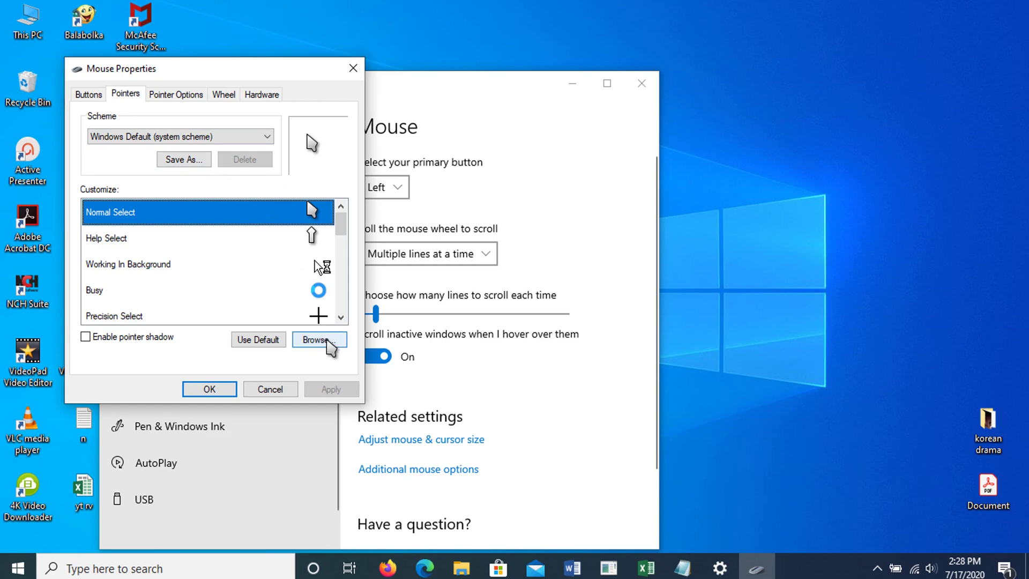
left_click(333, 346)
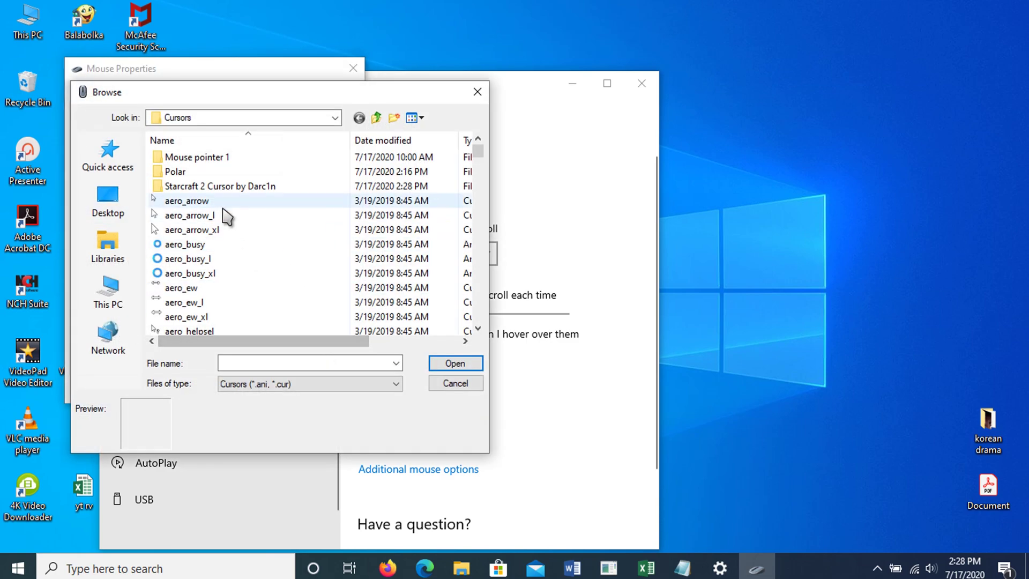
double_click(217, 198)
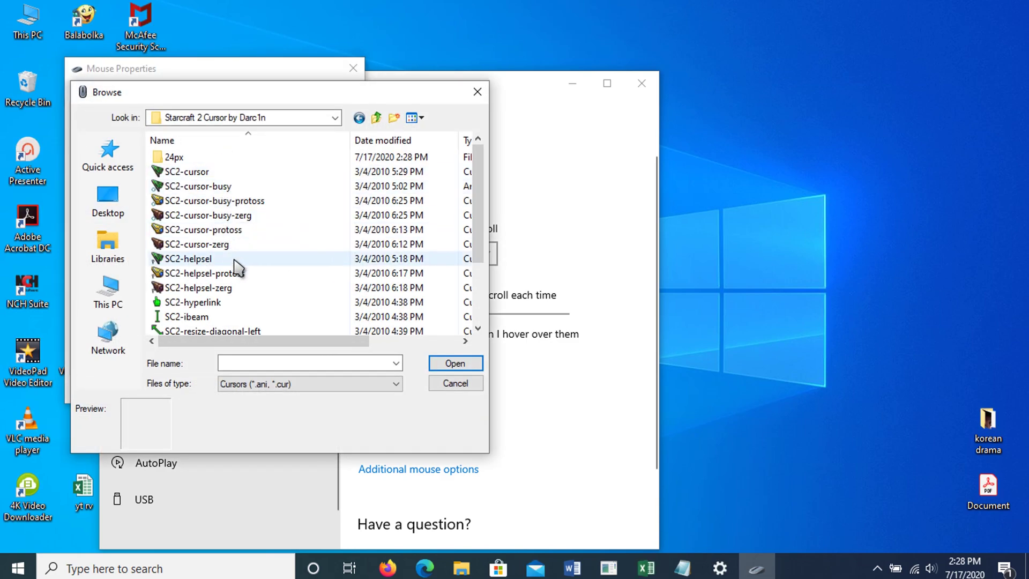
left_click(187, 172)
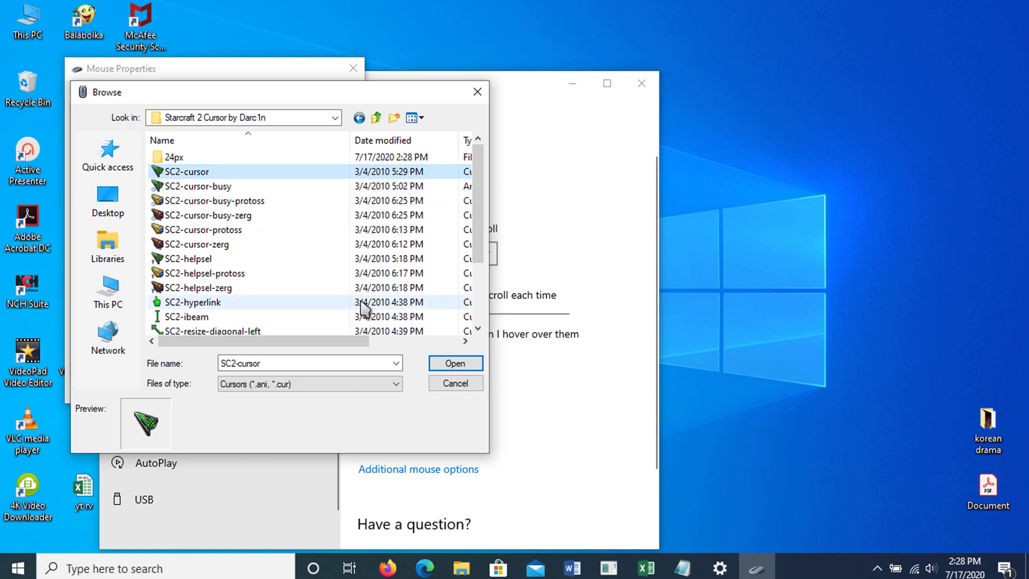
left_click(455, 363)
left_click(328, 390)
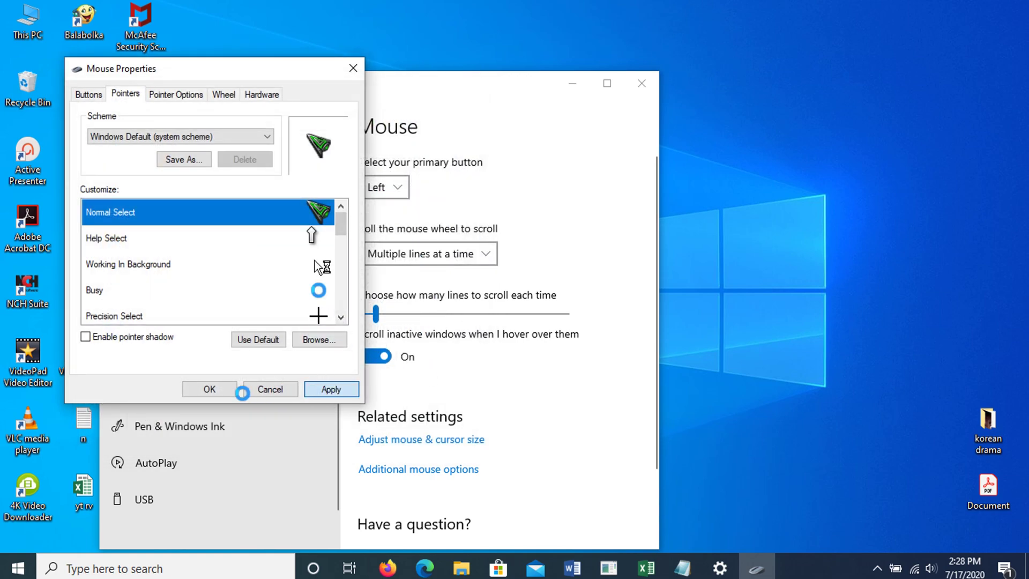
left_click(225, 390)
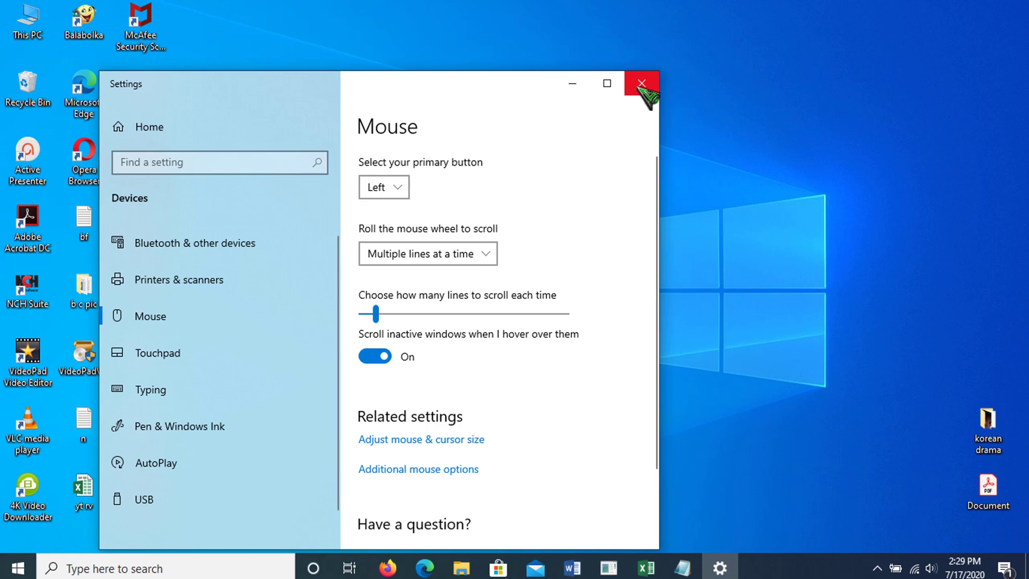
- Close the Settings Mouse page to reveal the desktop
left_click(641, 84)
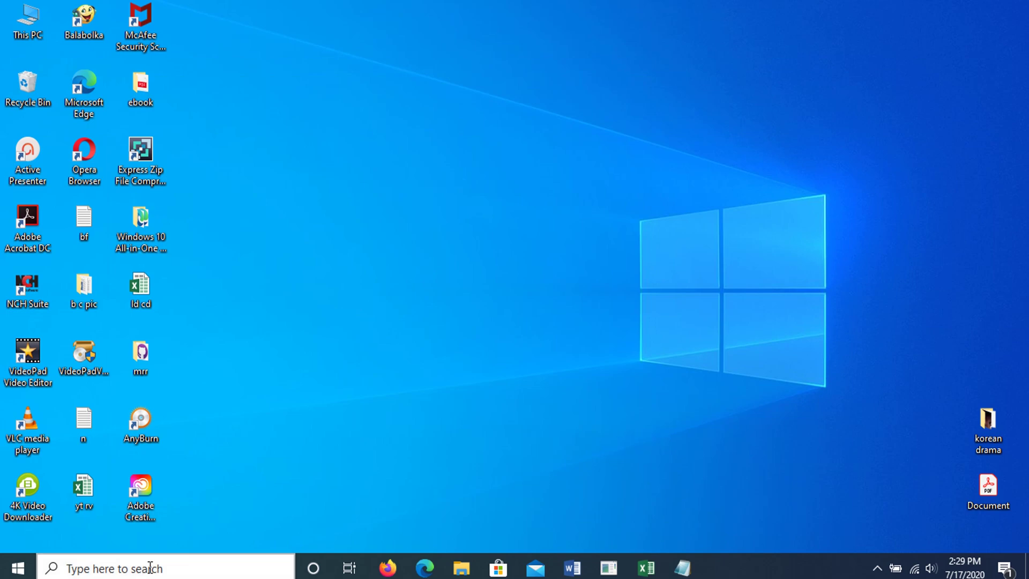